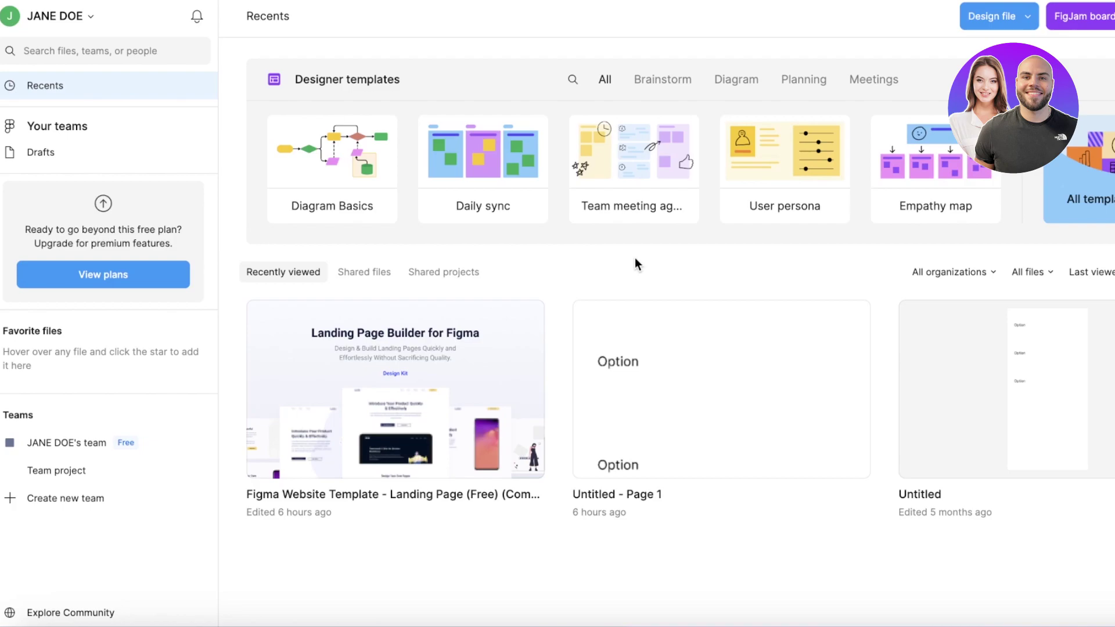
- Search Figma Community for 'landing page', bringing up 130 files, templates and plugins
mouse_move(795, 148)
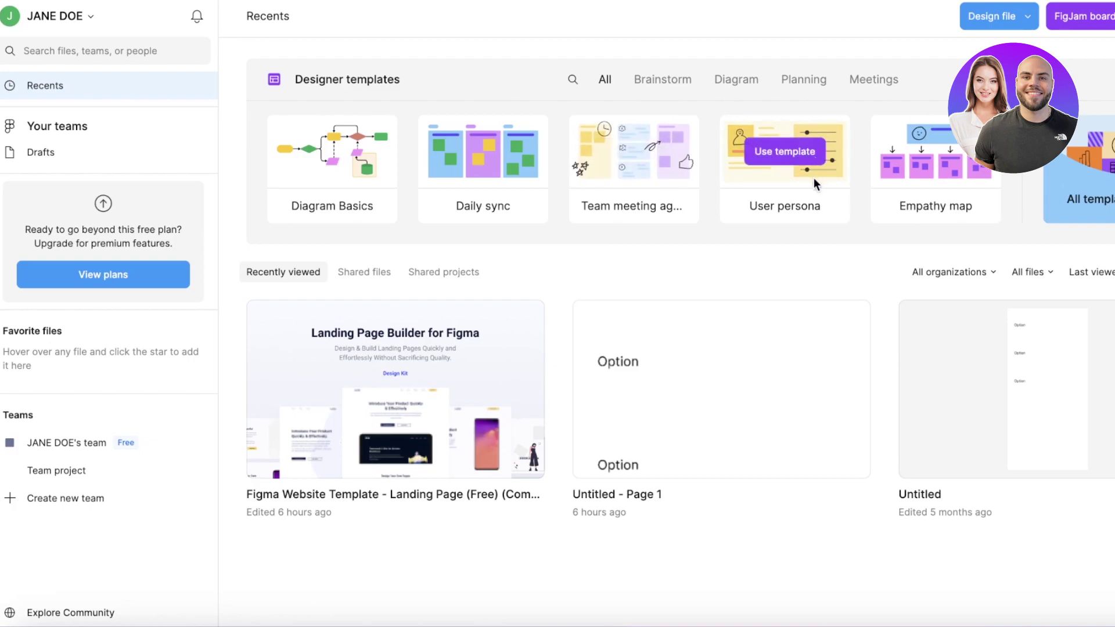
mouse_move(528, 366)
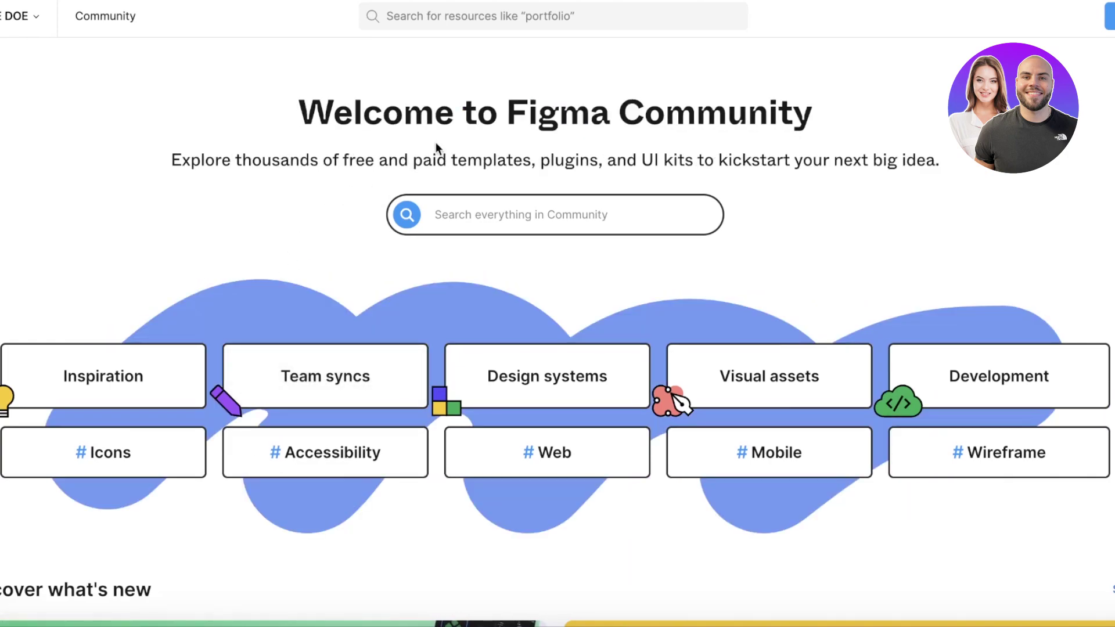
click(548, 208)
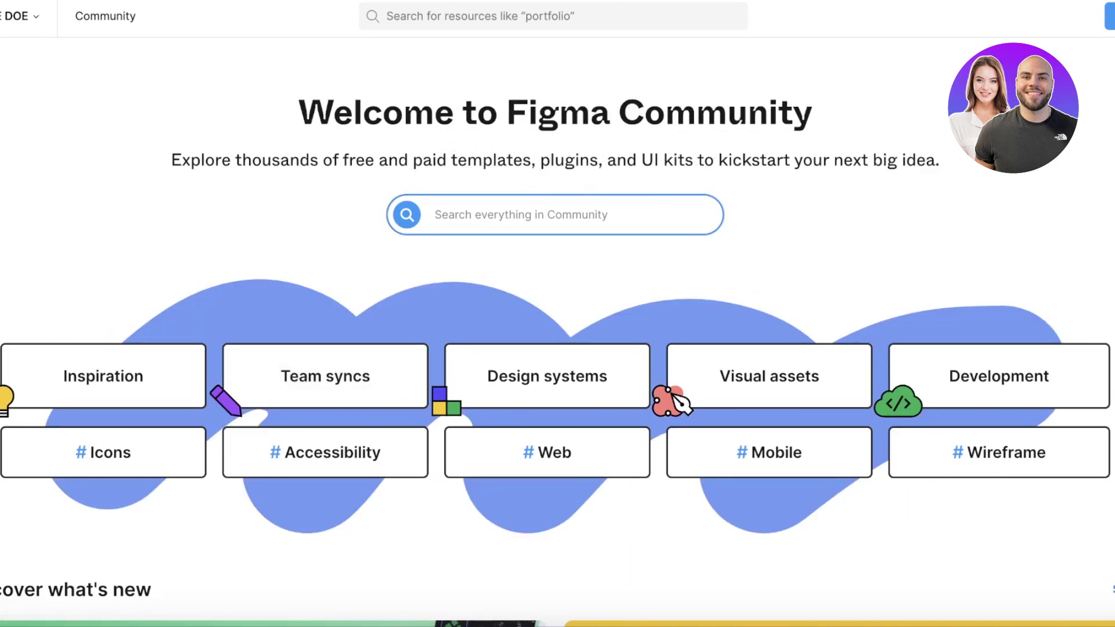
text(la)
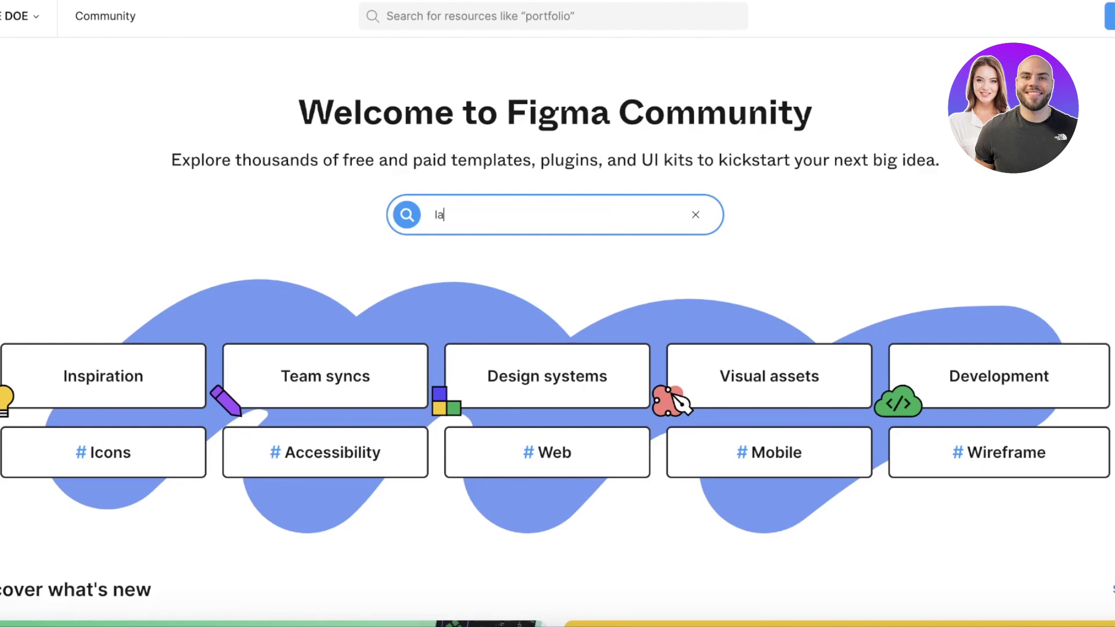
text(nding page)
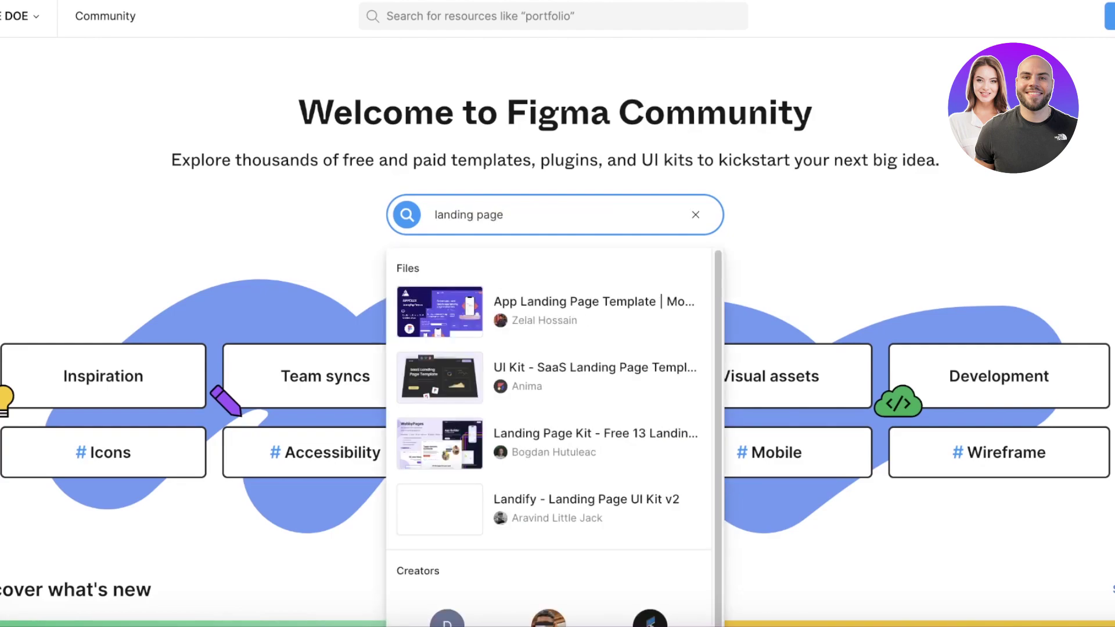
key(Return)
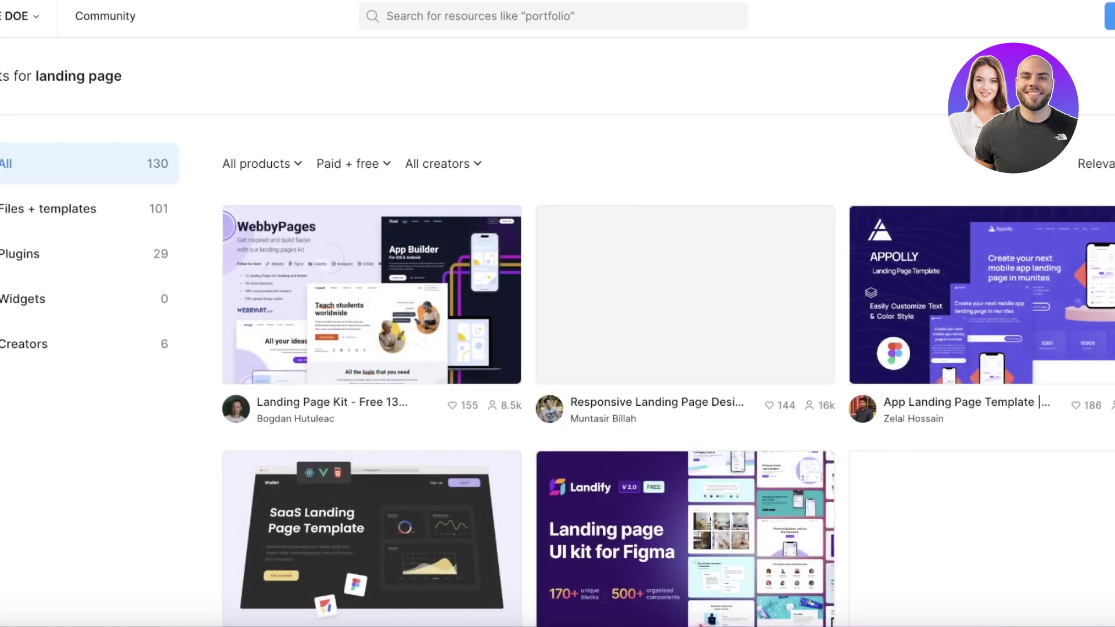
- Filter the results to Free and open the eCommerce Website furniture landing page template
scroll(744, 168, down, 8)
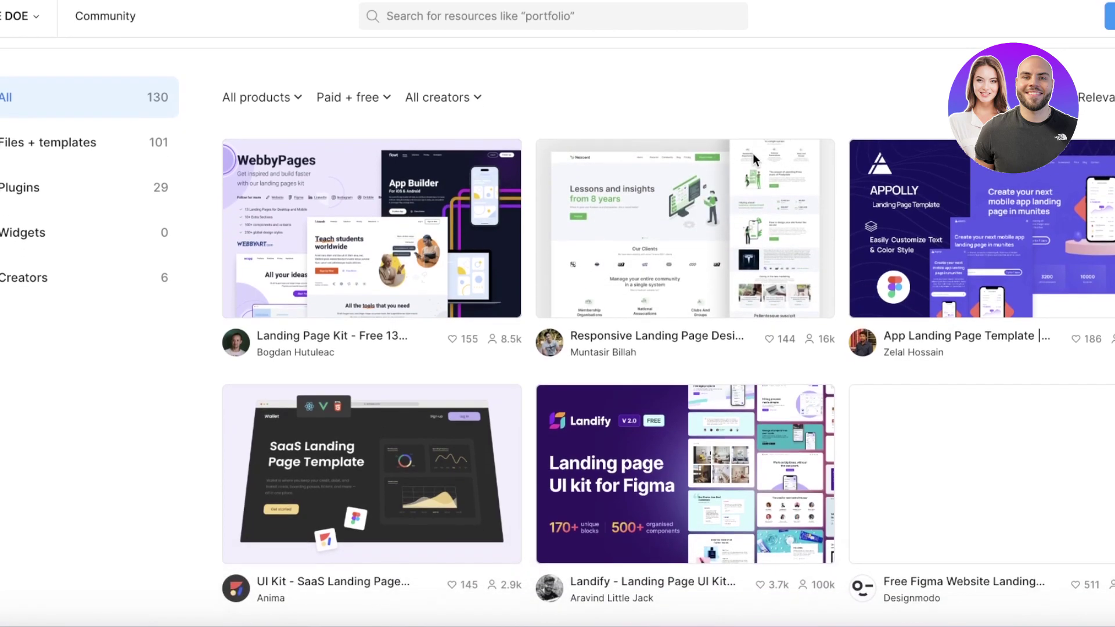
scroll(291, 400, up, 8)
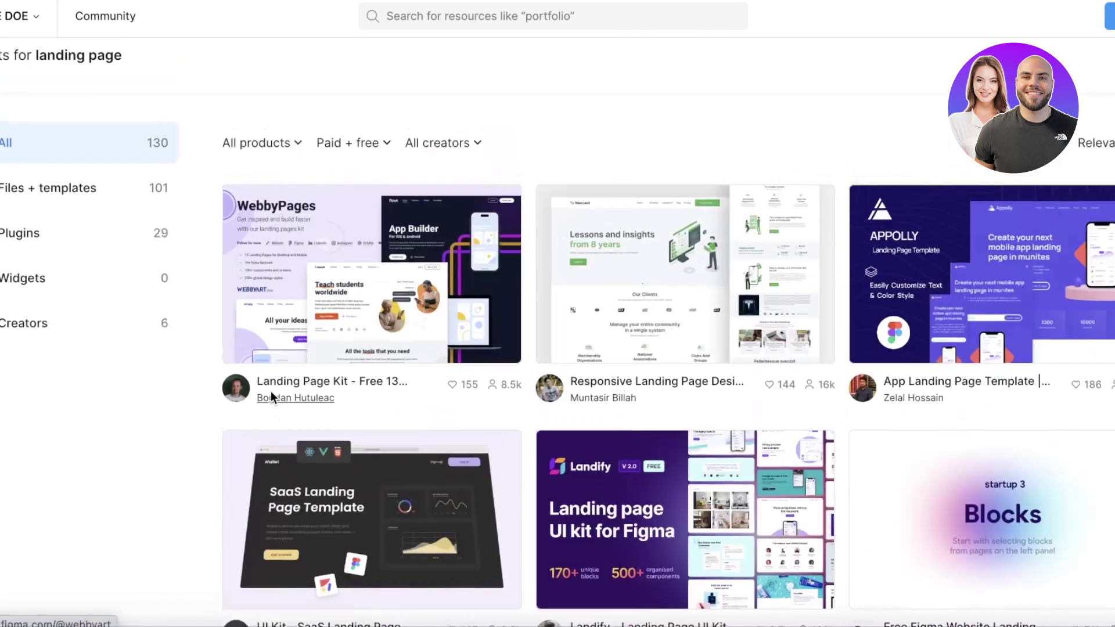
scroll(545, 151, down, 8)
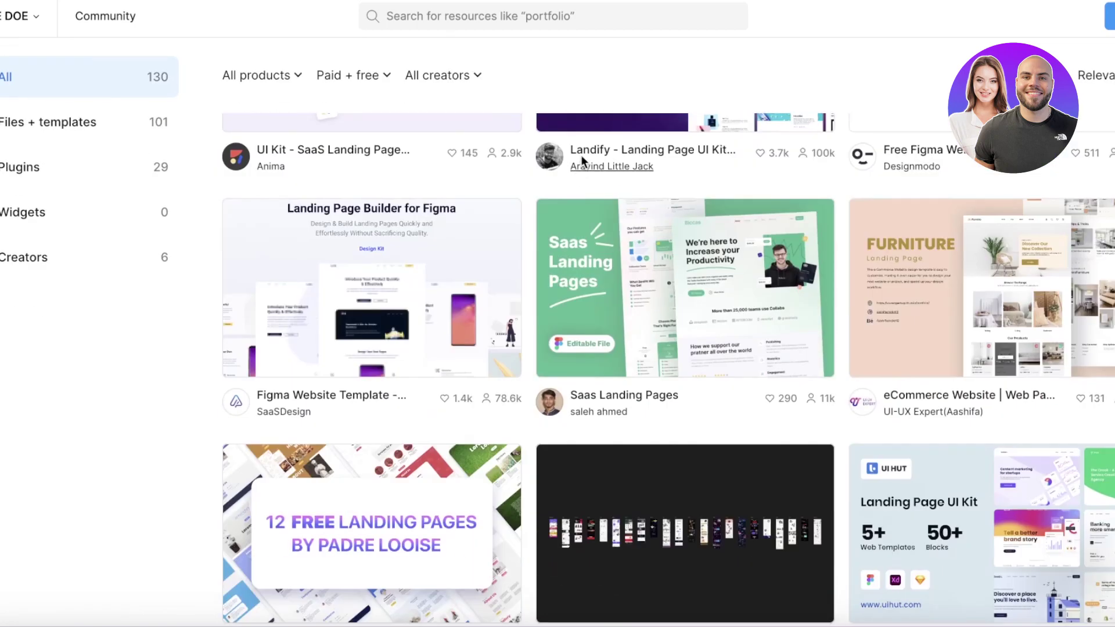
scroll(1047, 324, down, 3)
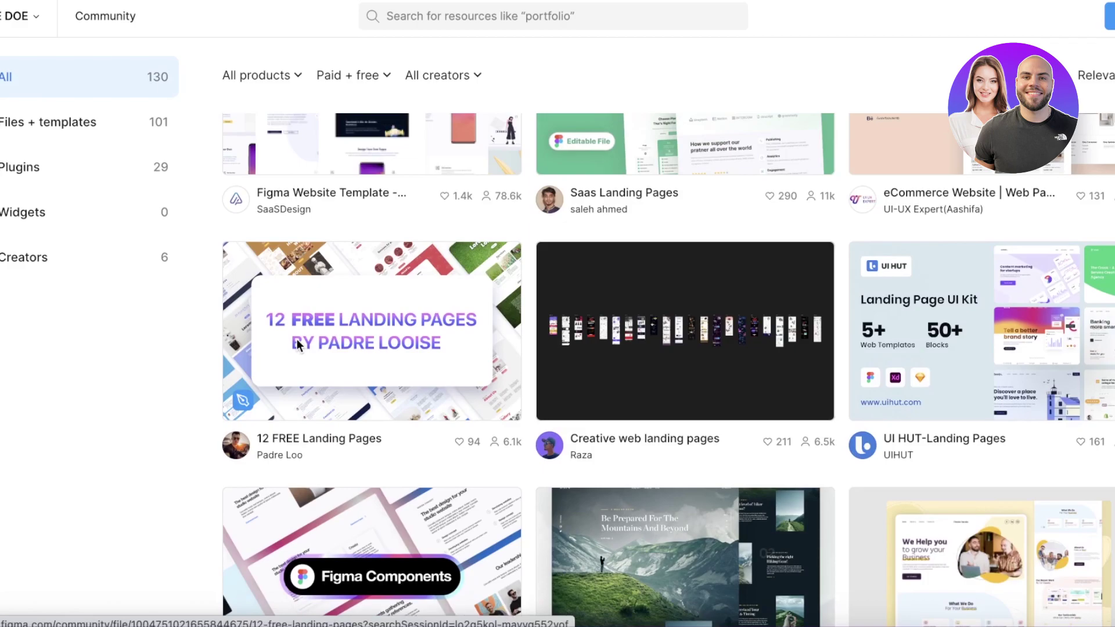
scroll(297, 339, up, 1)
scroll(250, 361, up, 5)
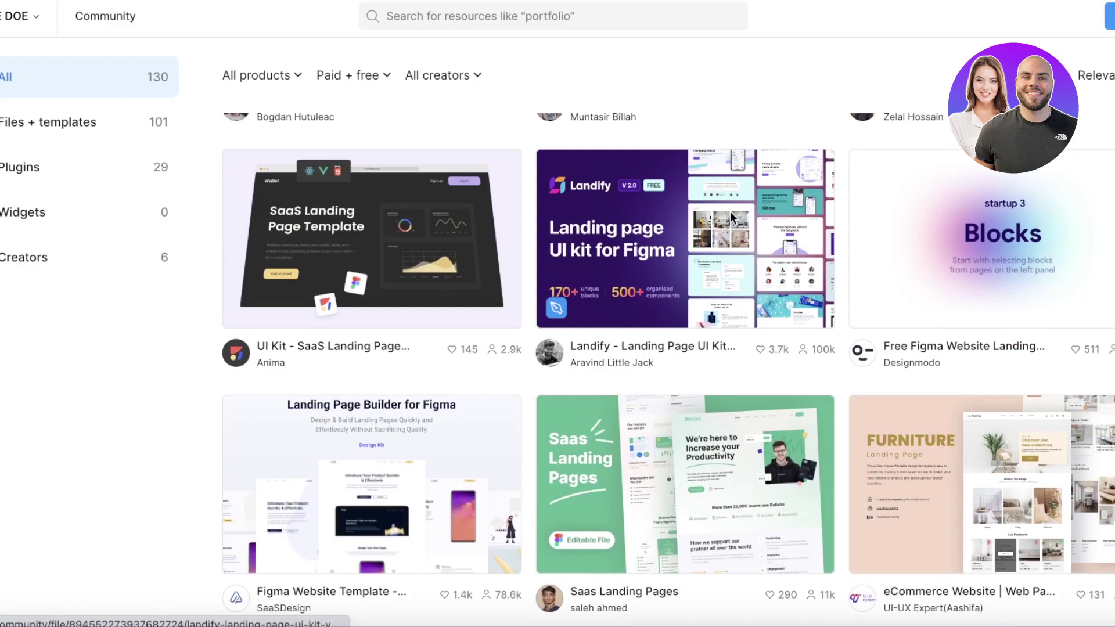
scroll(483, 243, up, 1)
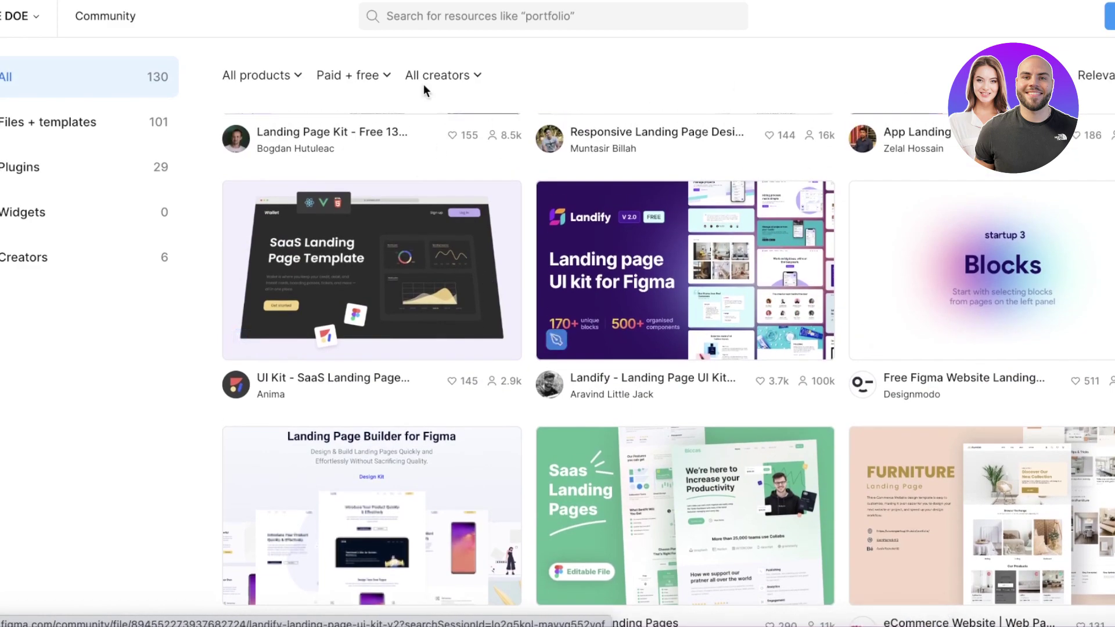
click(367, 76)
click(357, 158)
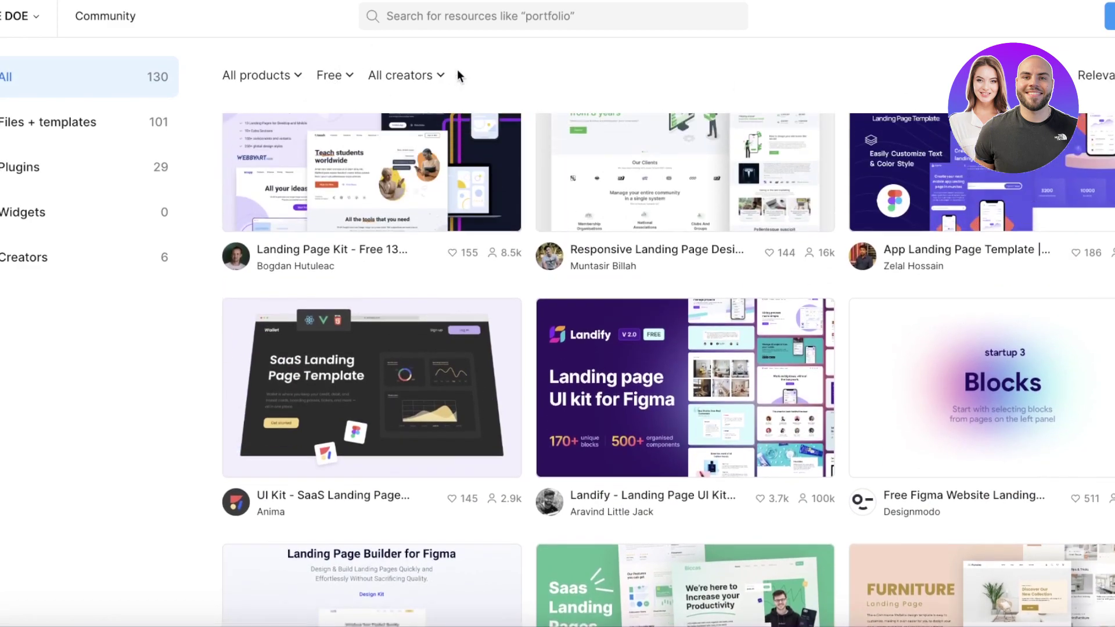
scroll(565, 116, down, 6)
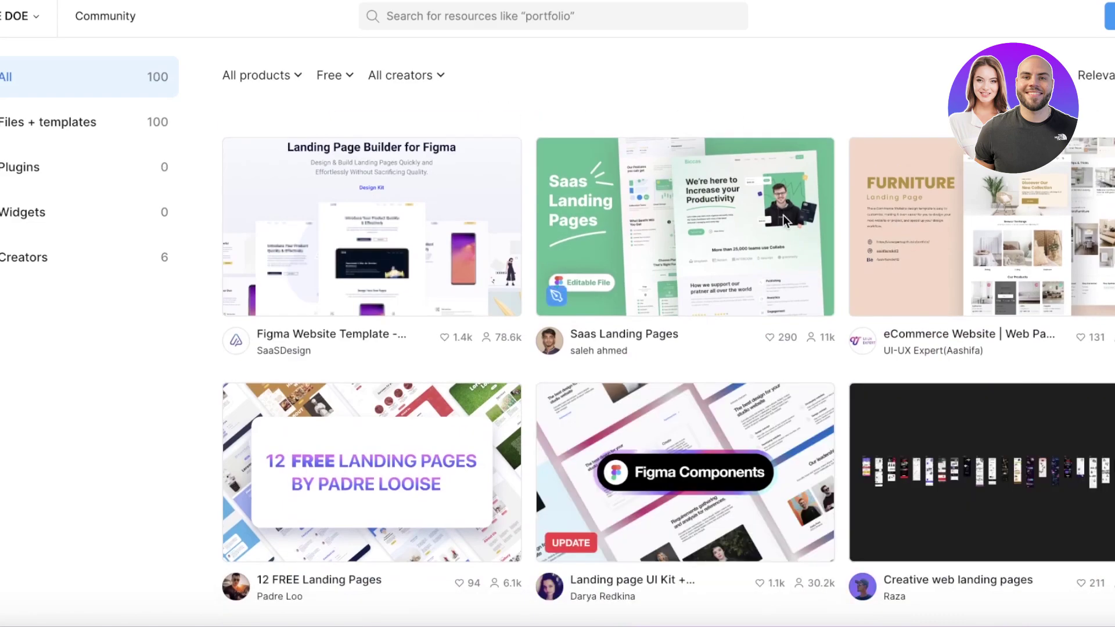
click(786, 218)
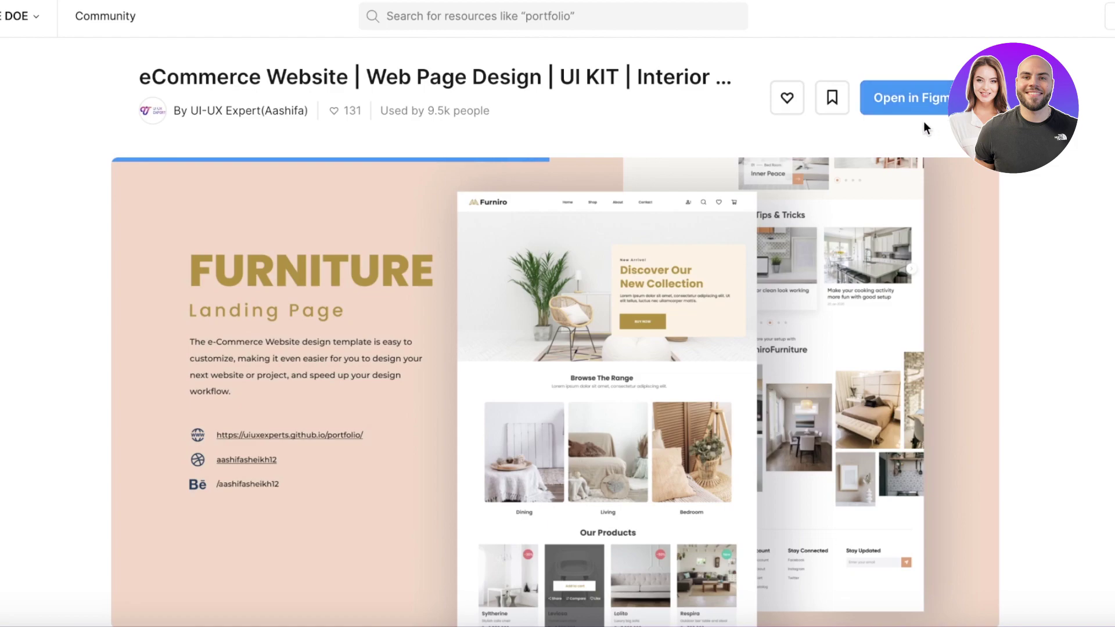
- Duplicate the furniture landing page template into Drafts with Open in Figma
click(924, 115)
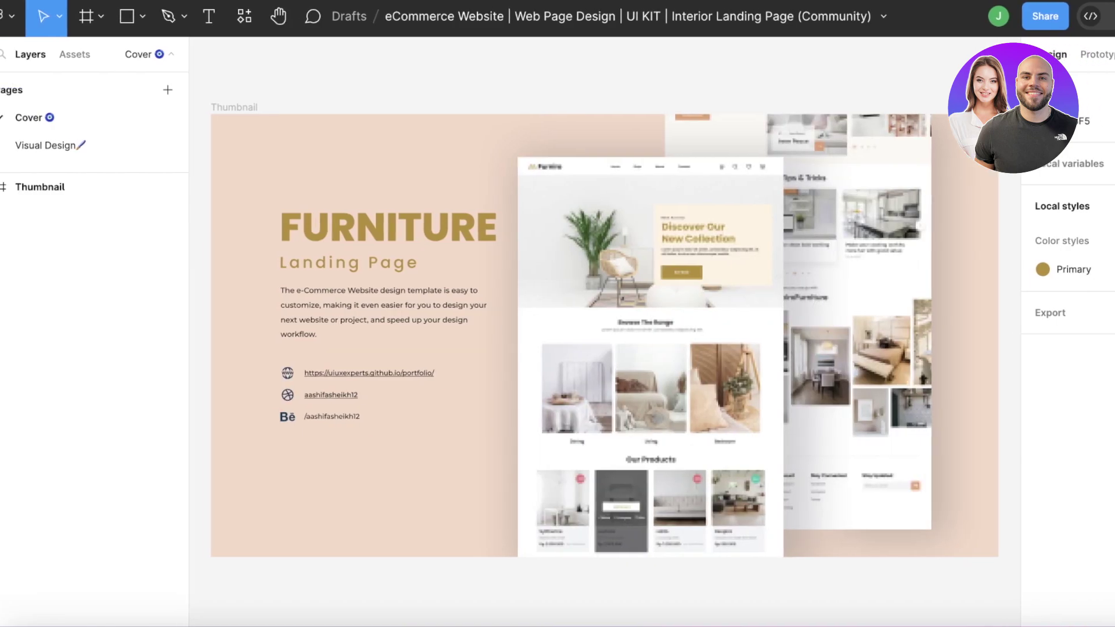
- Retype the FURNITURE headline on the cover as VIVIEN
click(435, 267)
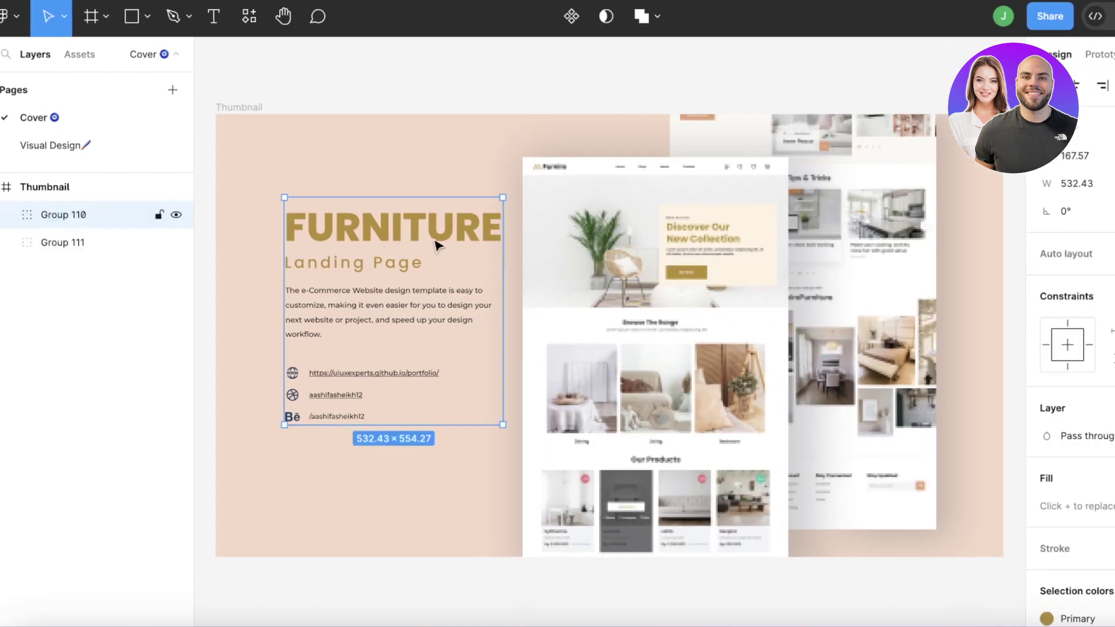
double_click(436, 244)
double_click(432, 234)
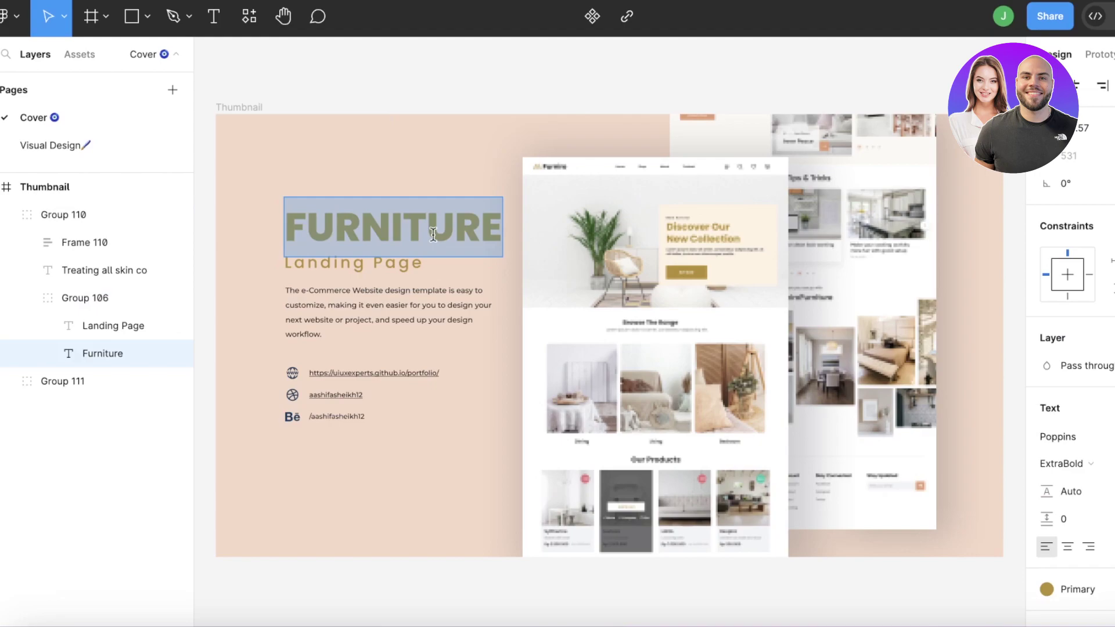
text(ZS)
key(BackSpace)
key(BackSpace)
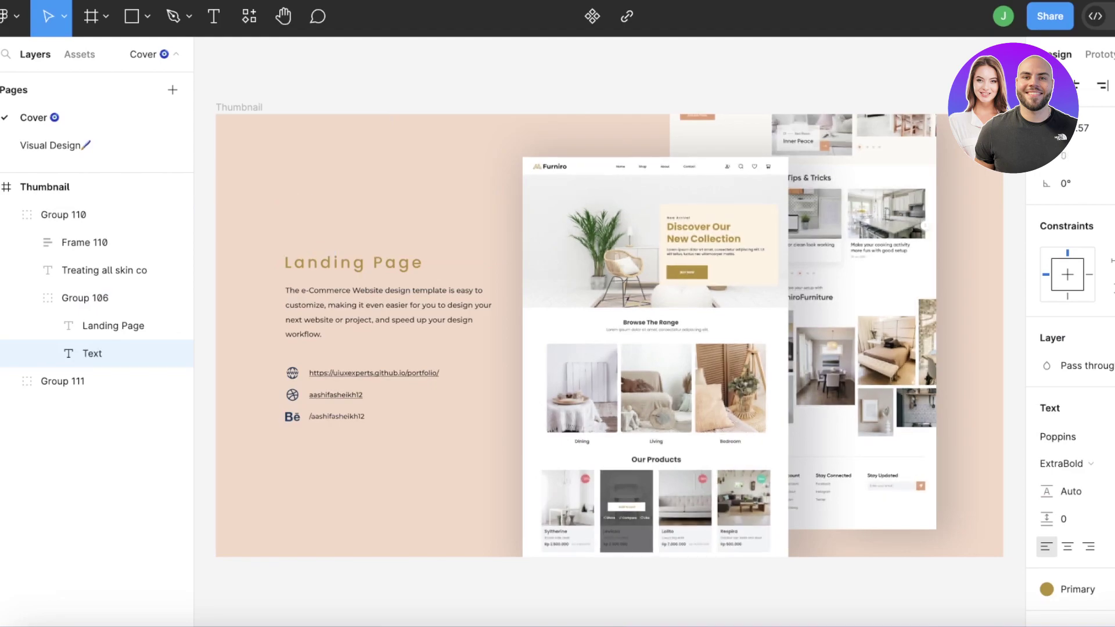
text(VIVIEN)
key(Escape)
- Replace the Landing Page subtitle with Coming Soon
key(Tab)
key(Return)
text(Coming Soon)
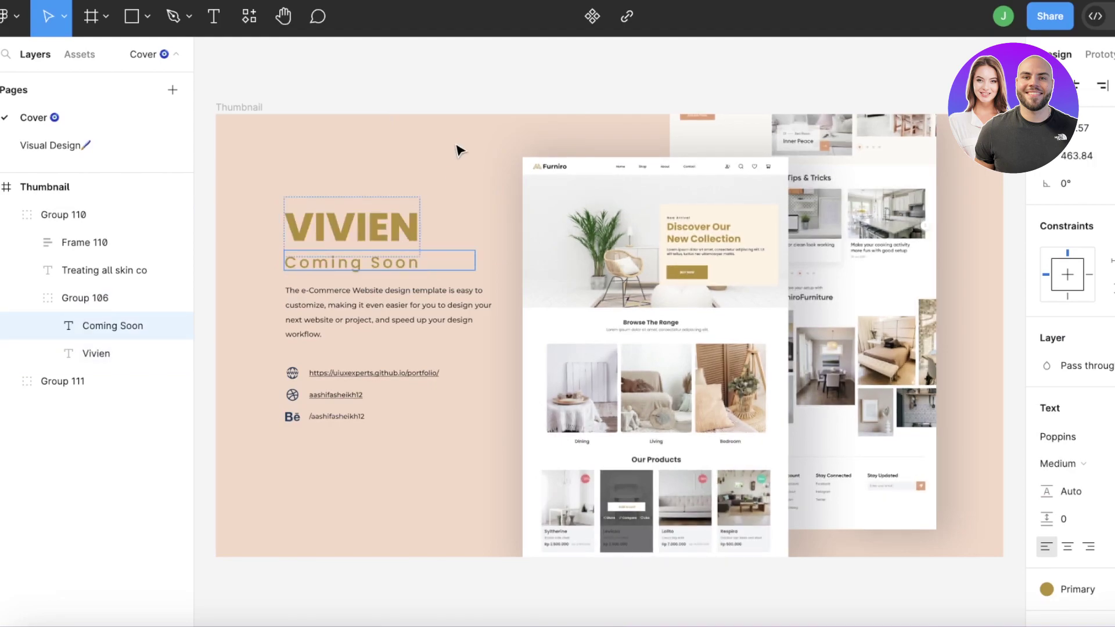
key(Escape)
- Nudge the furniture mockup group slightly right and down, then deselect it
click(683, 215)
drag(683, 215, 687, 220)
click(293, 97)
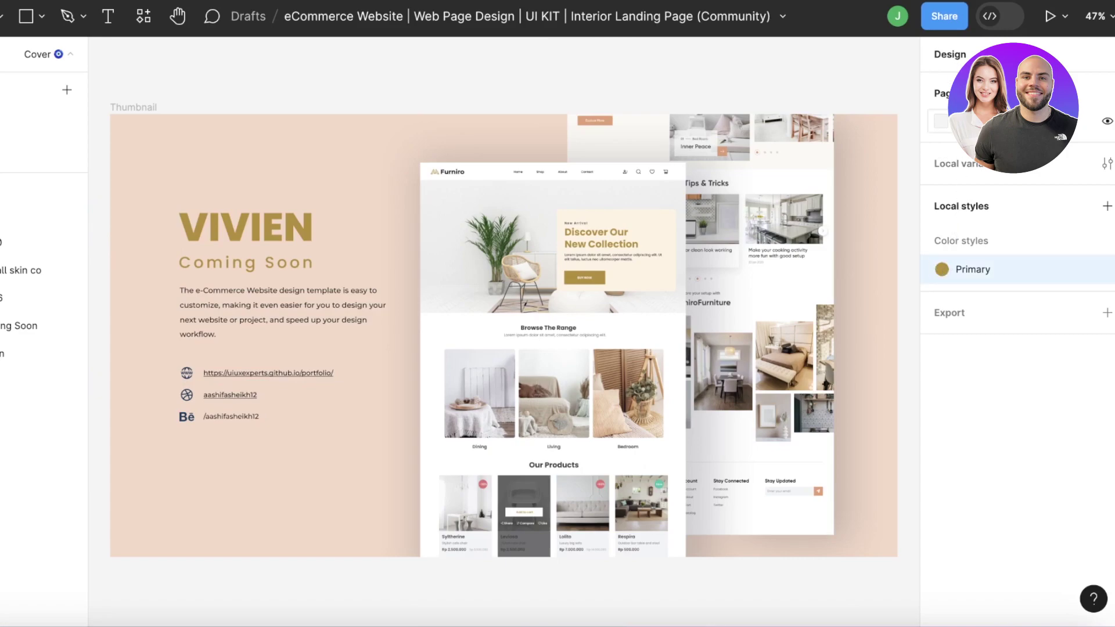
click(985, 54)
click(950, 54)
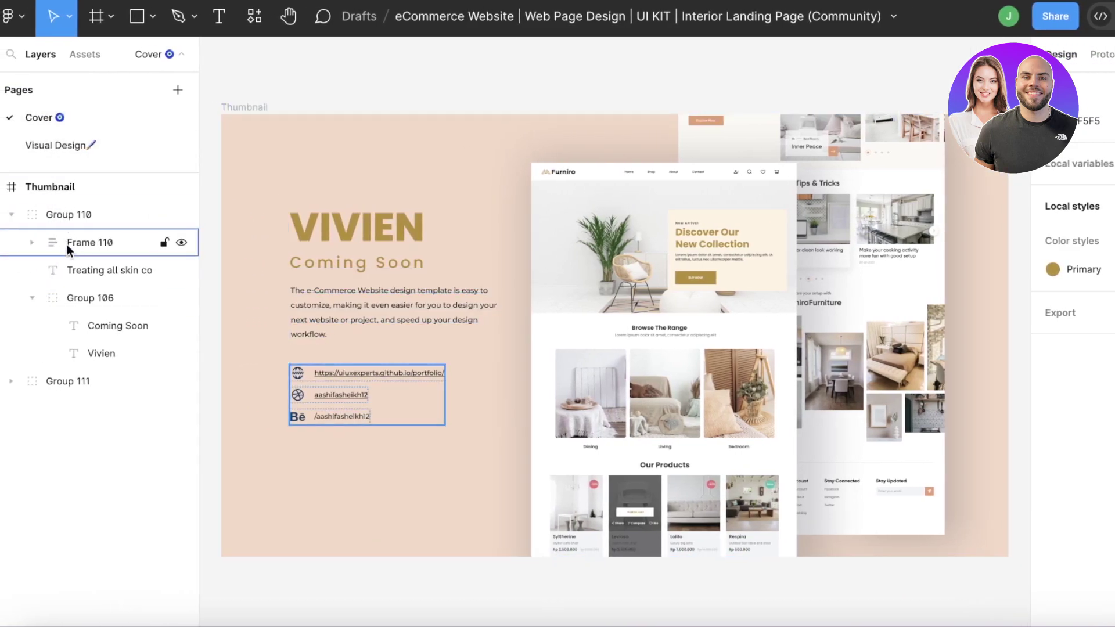
click(62, 380)
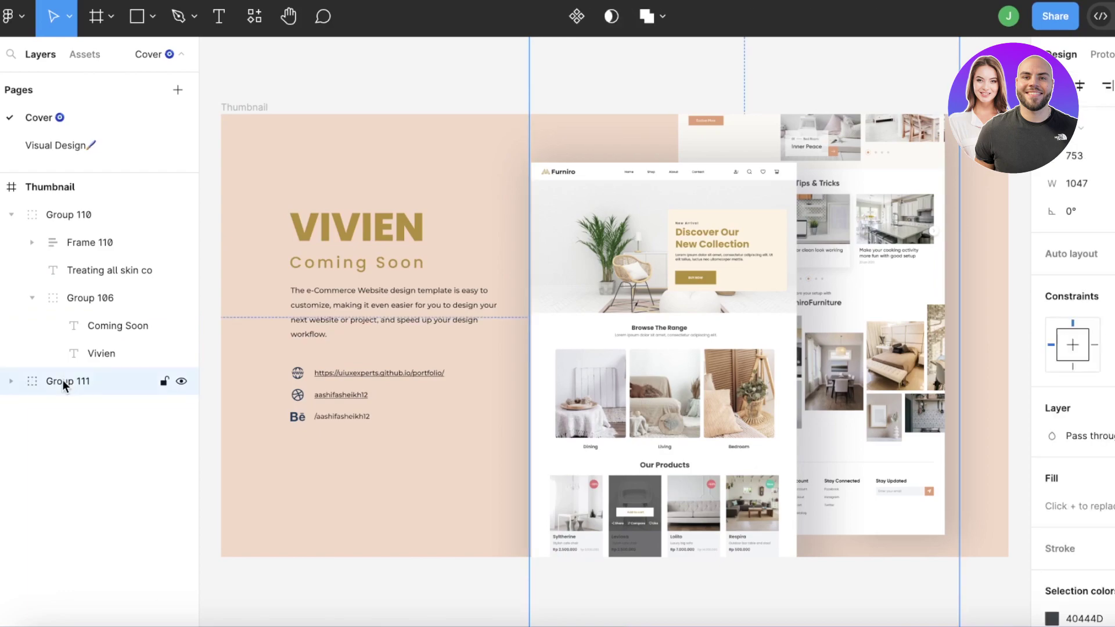
click(83, 336)
click(334, 95)
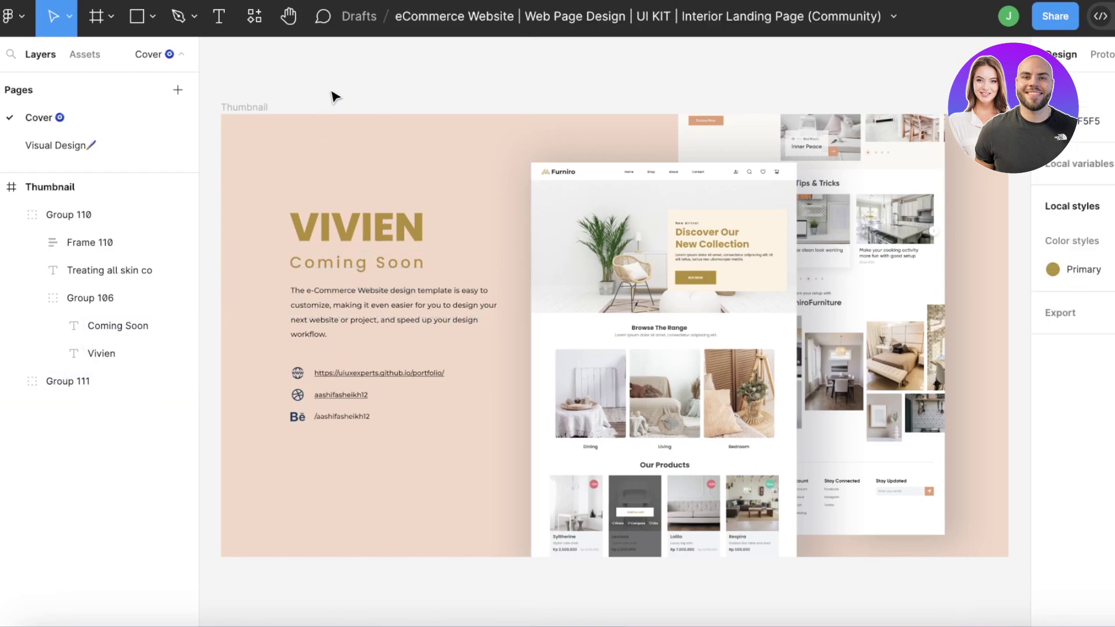
click(111, 16)
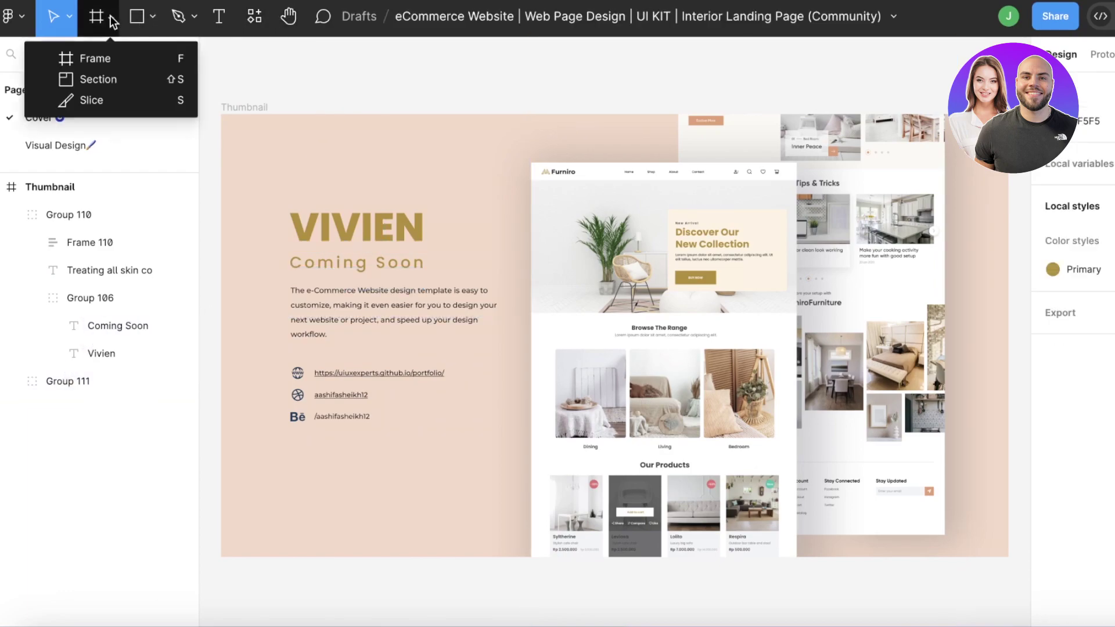
click(179, 18)
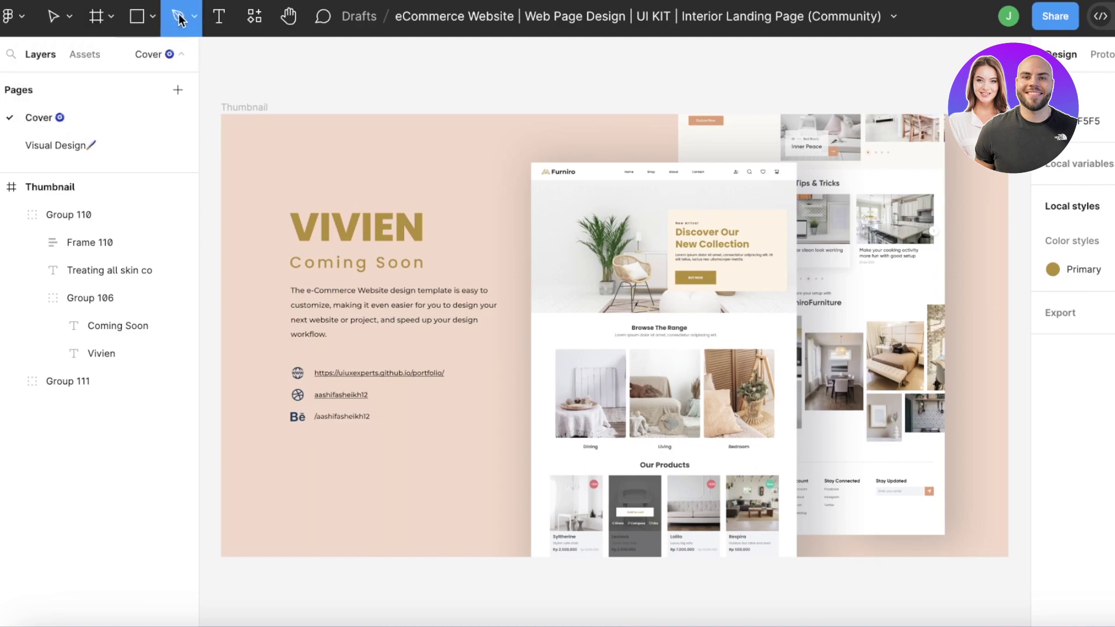
drag(280, 141, 201, 267)
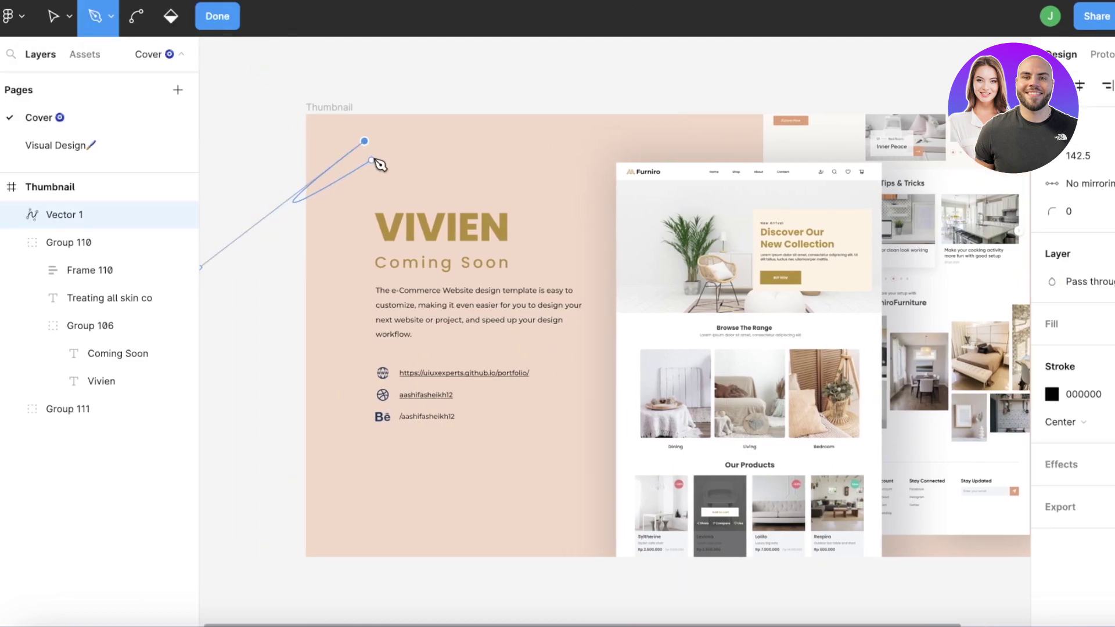
click(364, 142)
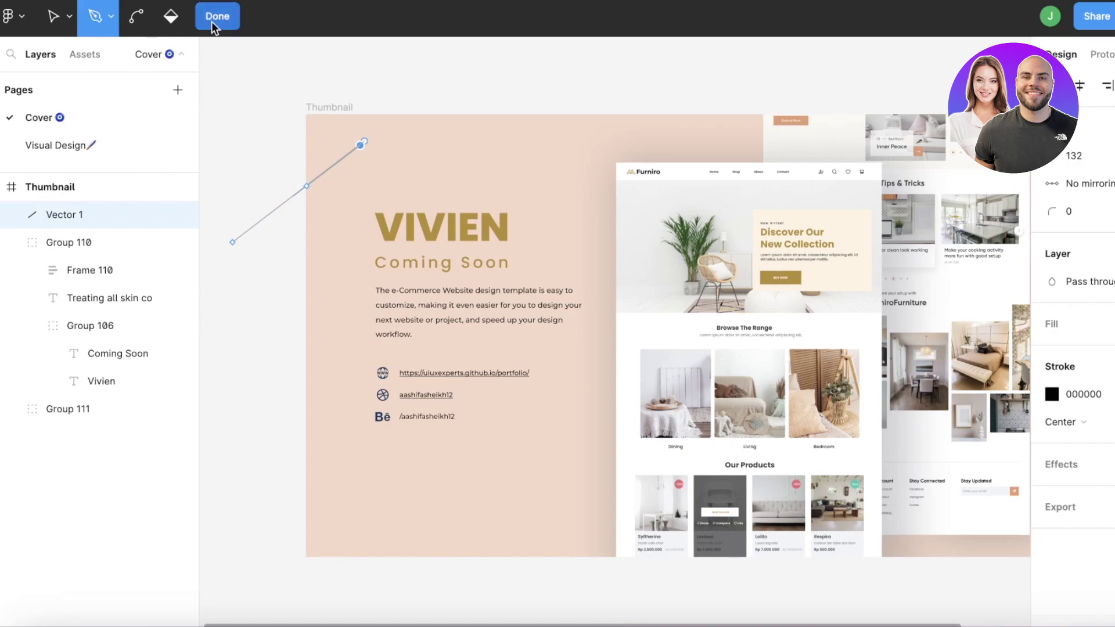
click(215, 17)
key(Delete)
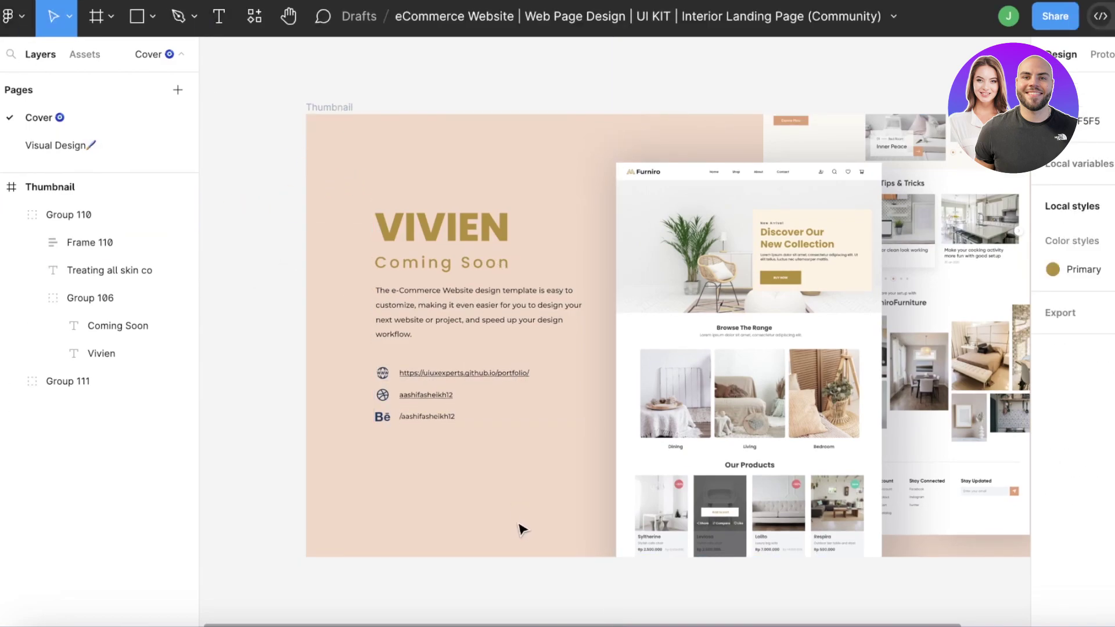
drag(691, 622, 770, 621)
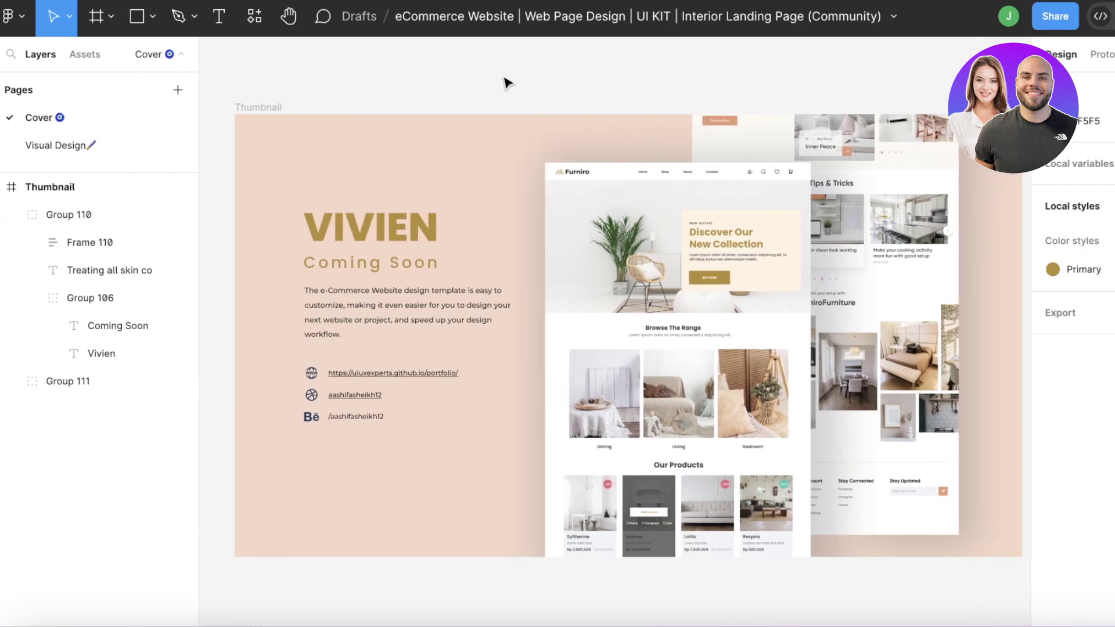
- Open the Plugins browser from the main menu to show recent plugins
click(15, 25)
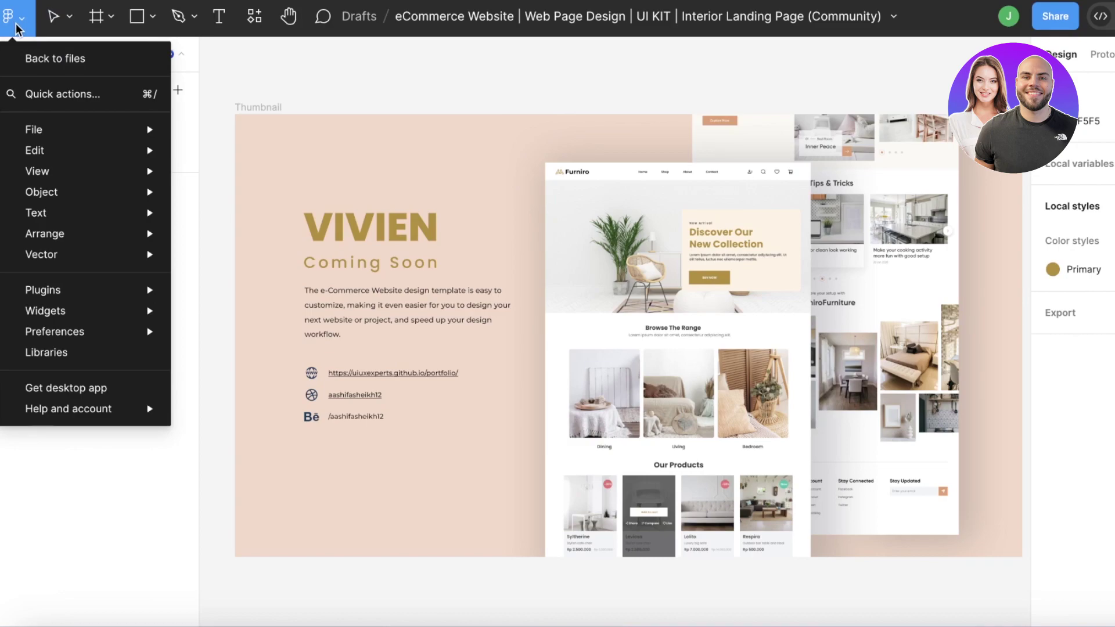
mouse_move(64, 291)
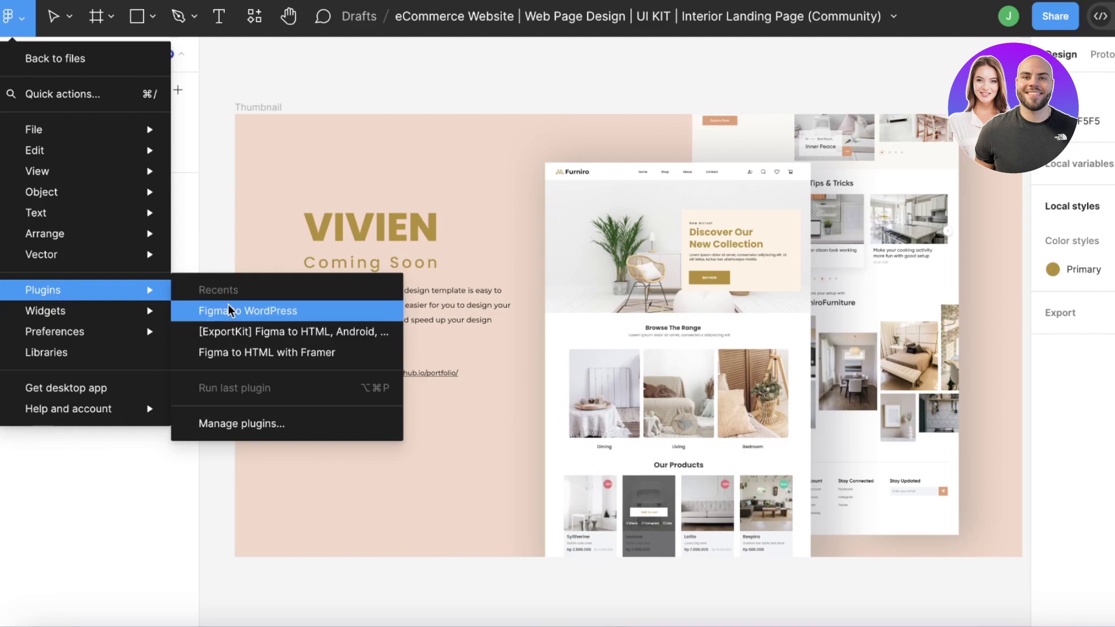
click(240, 426)
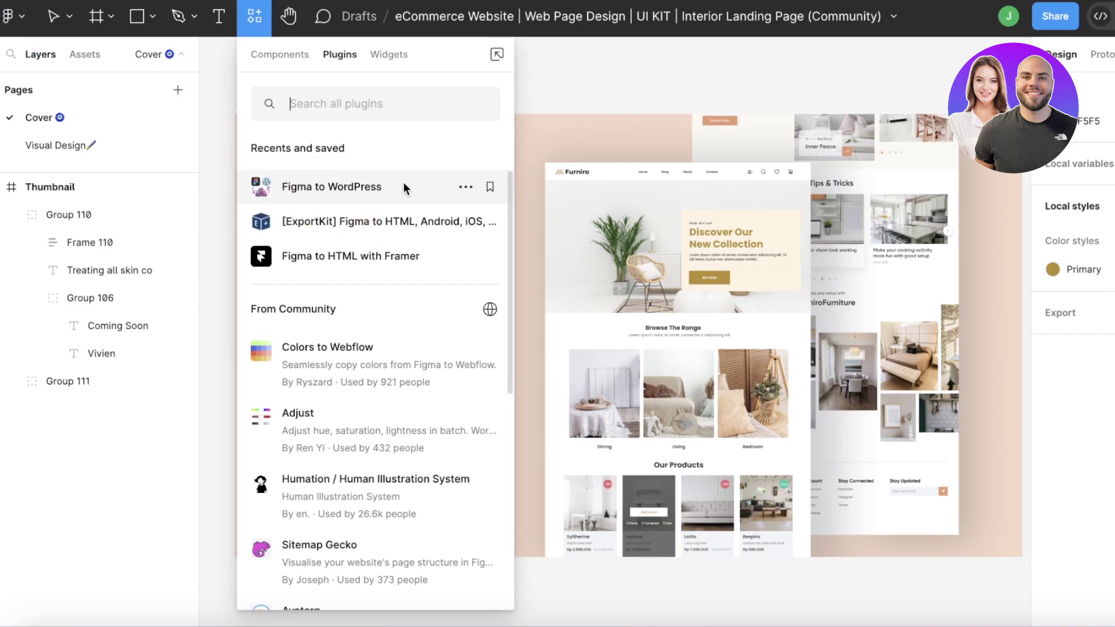
- View the Figma to WordPress plugin details, float the panel, and return to the list
click(471, 186)
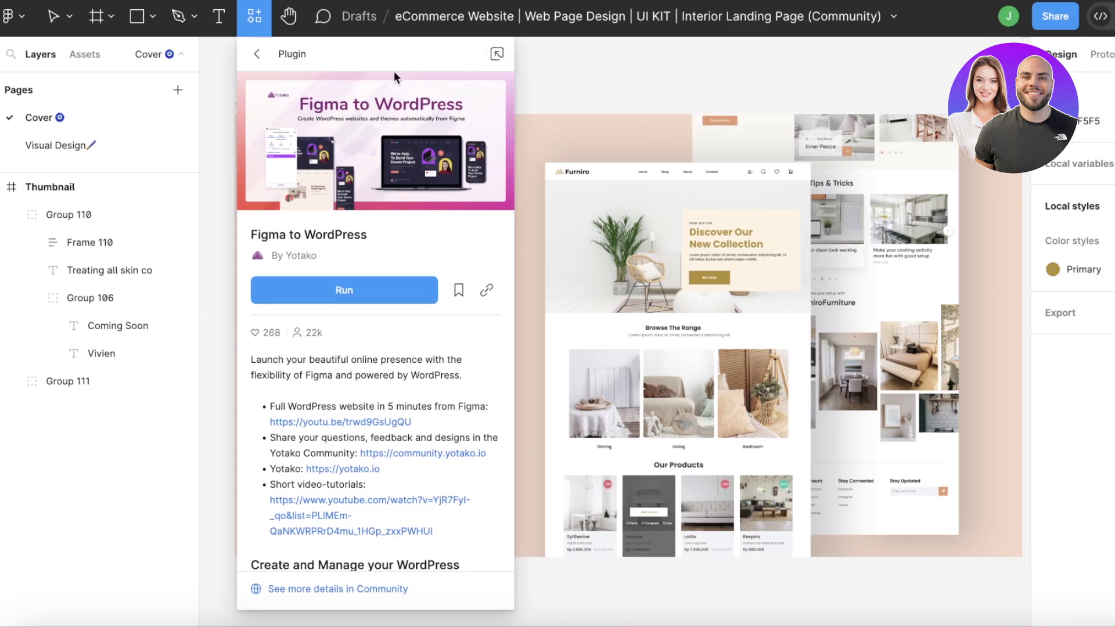
drag(278, 65, 249, 60)
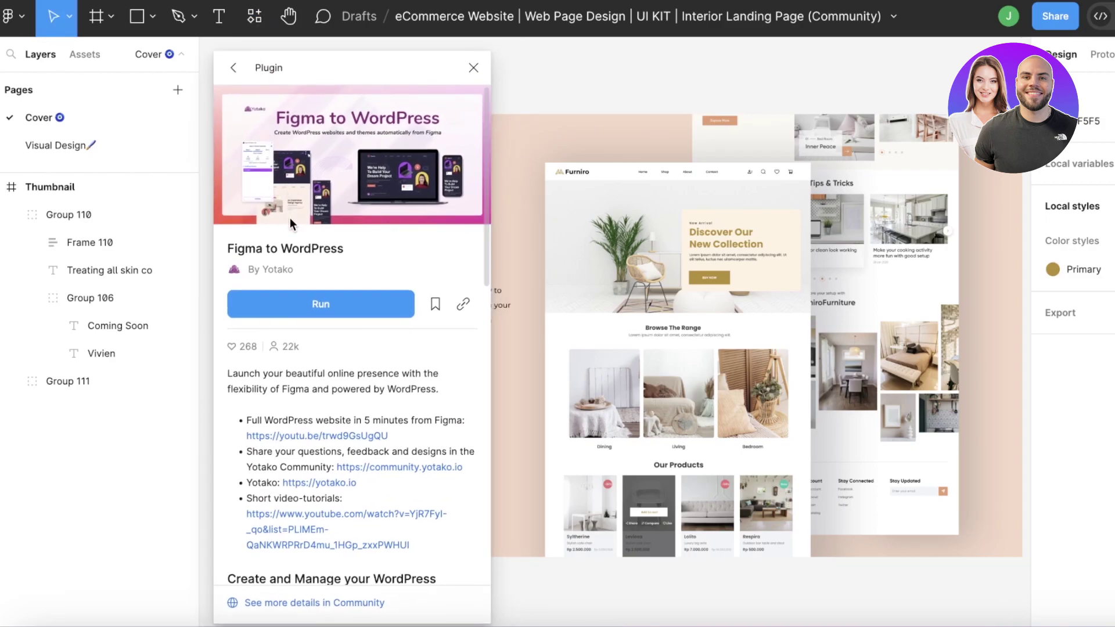
scroll(270, 307, down, 10)
scroll(302, 174, up, 10)
click(233, 68)
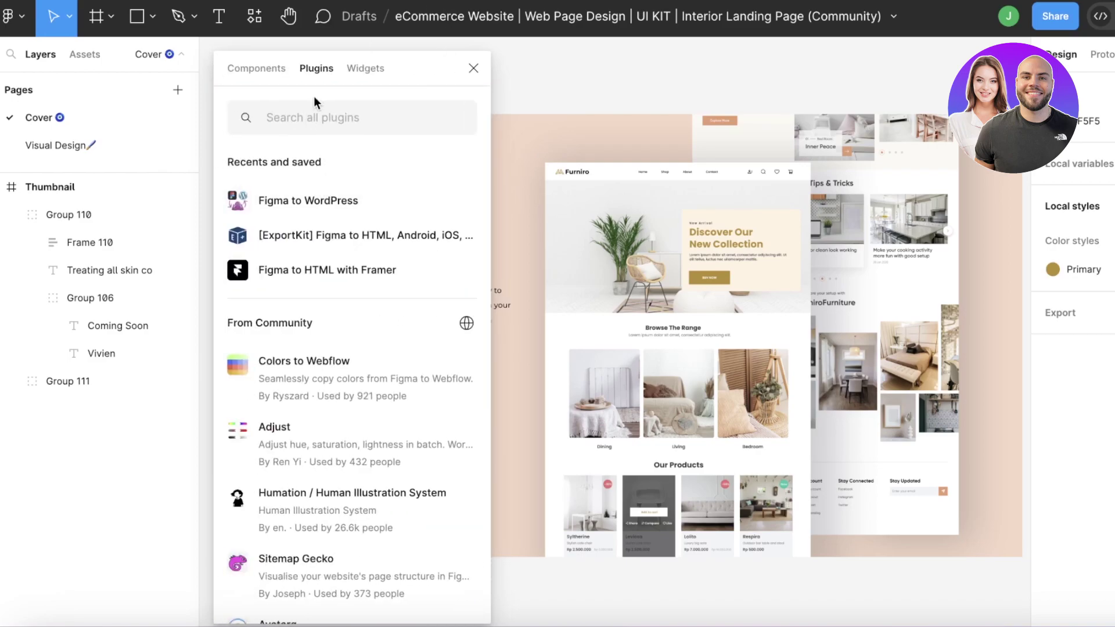
- Search plugins for 'figma to wordpress' and browse the matches
text(figma to wordpress)
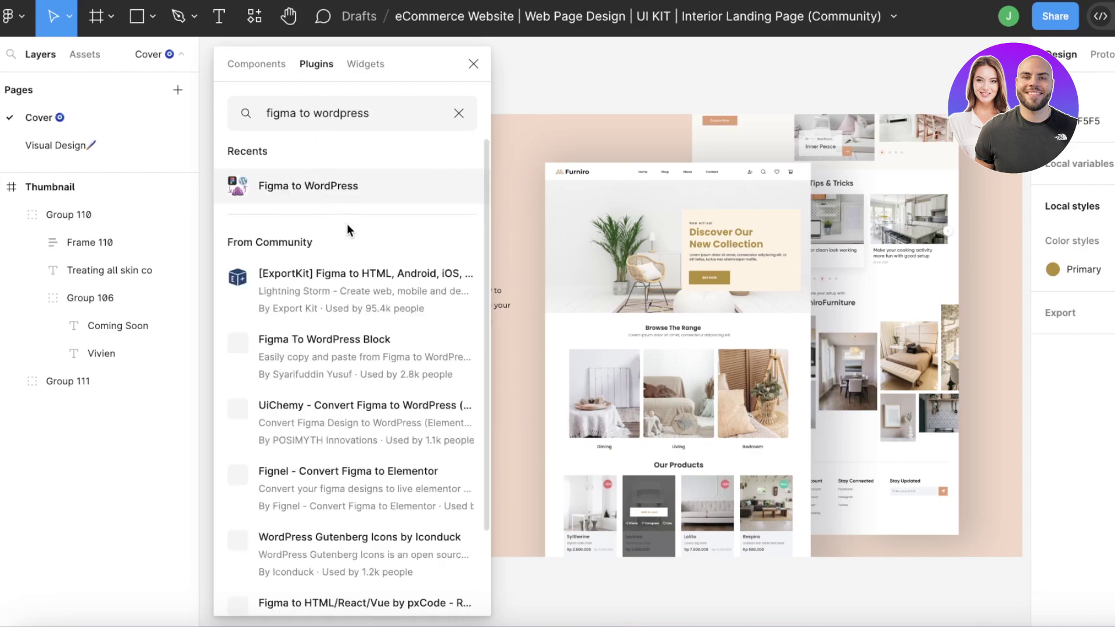
scroll(344, 419, down, 1)
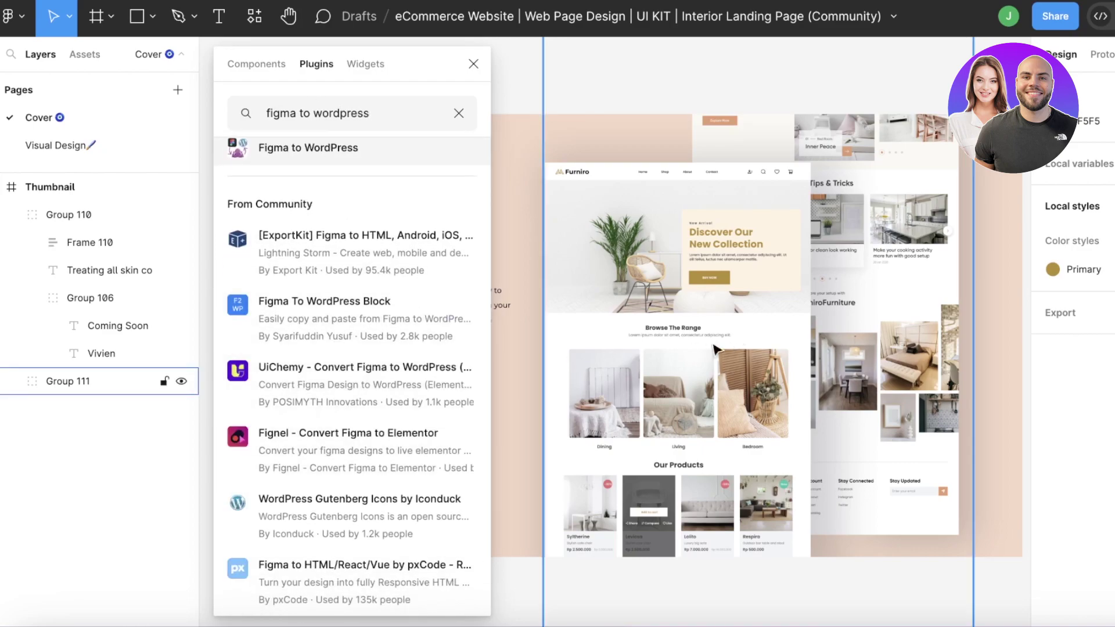
scroll(316, 403, down, 1)
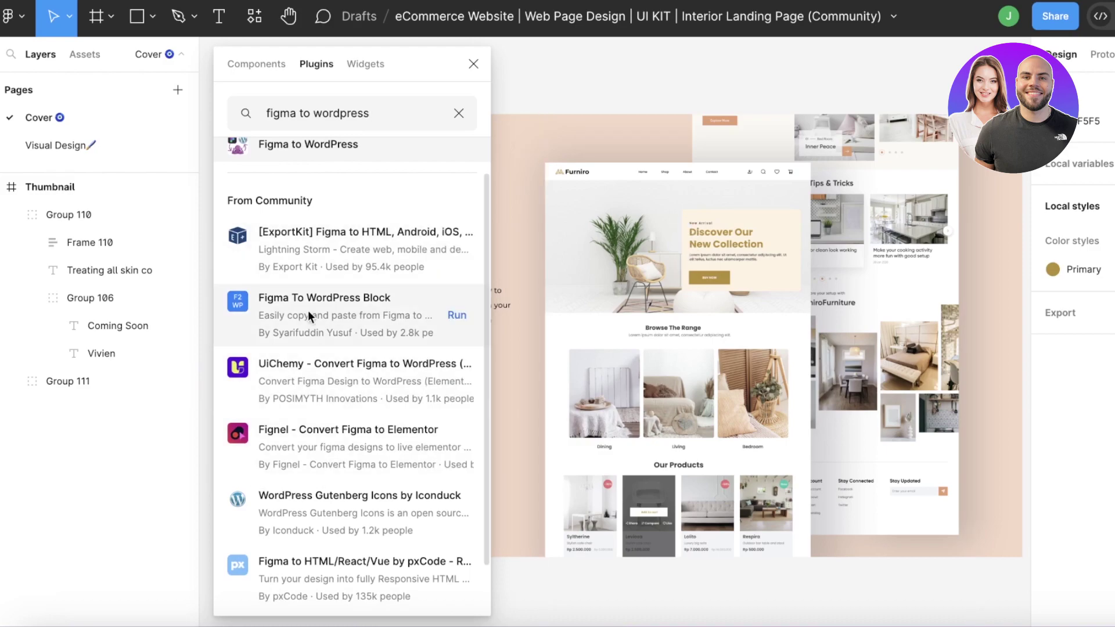
scroll(299, 325, down, 2)
- Preview UiChemy's details, then launch the Figma to WordPress plugin from Recents
click(273, 309)
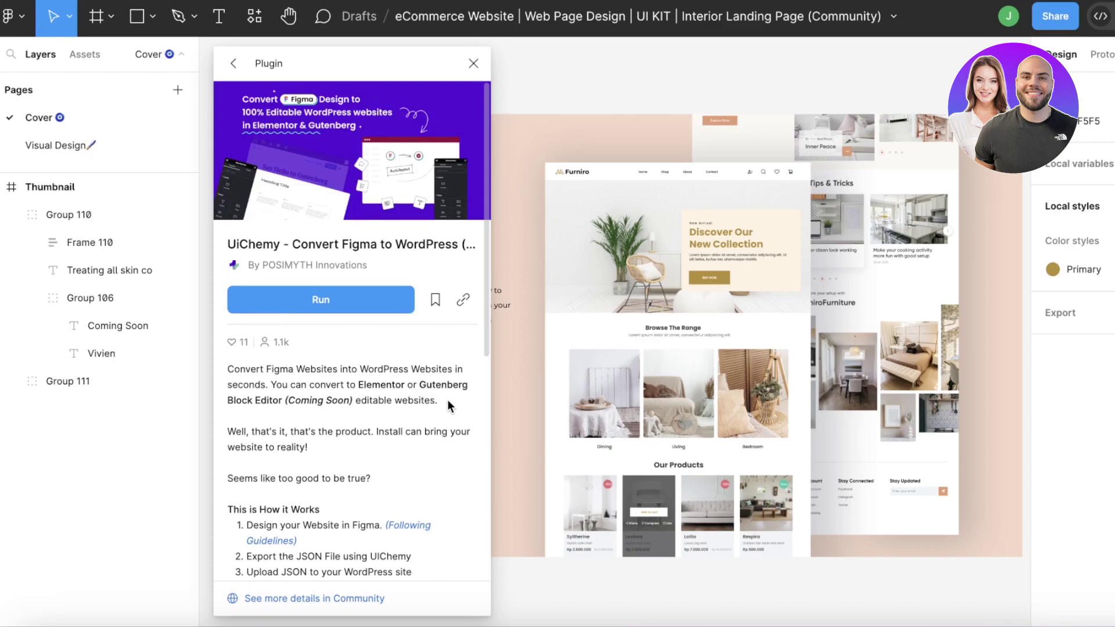
scroll(446, 415, down, 3)
scroll(428, 364, up, 3)
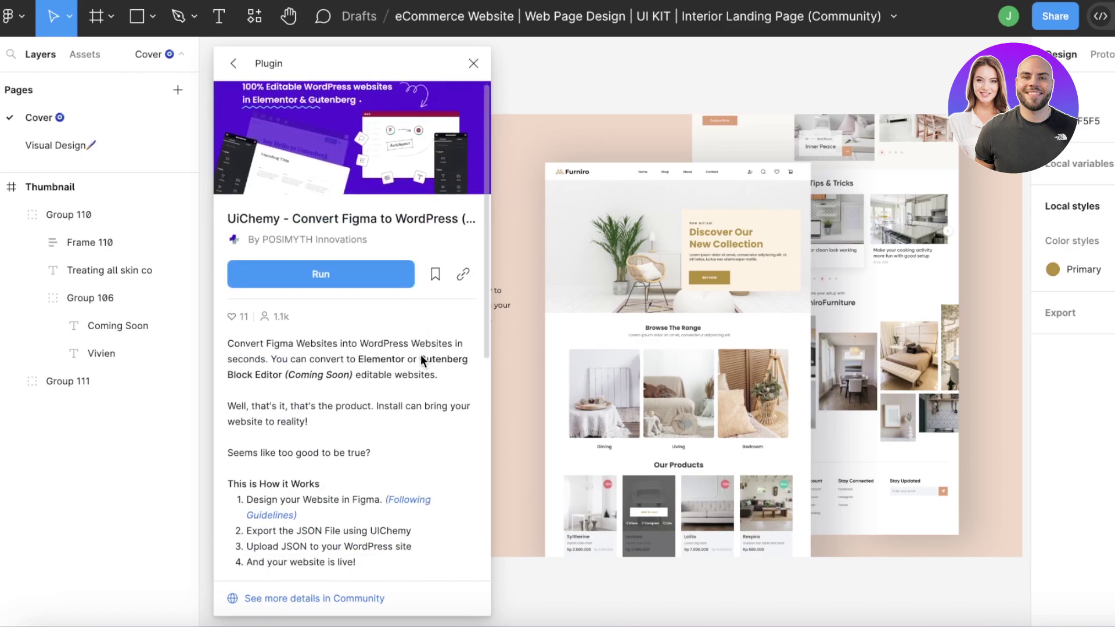
click(228, 69)
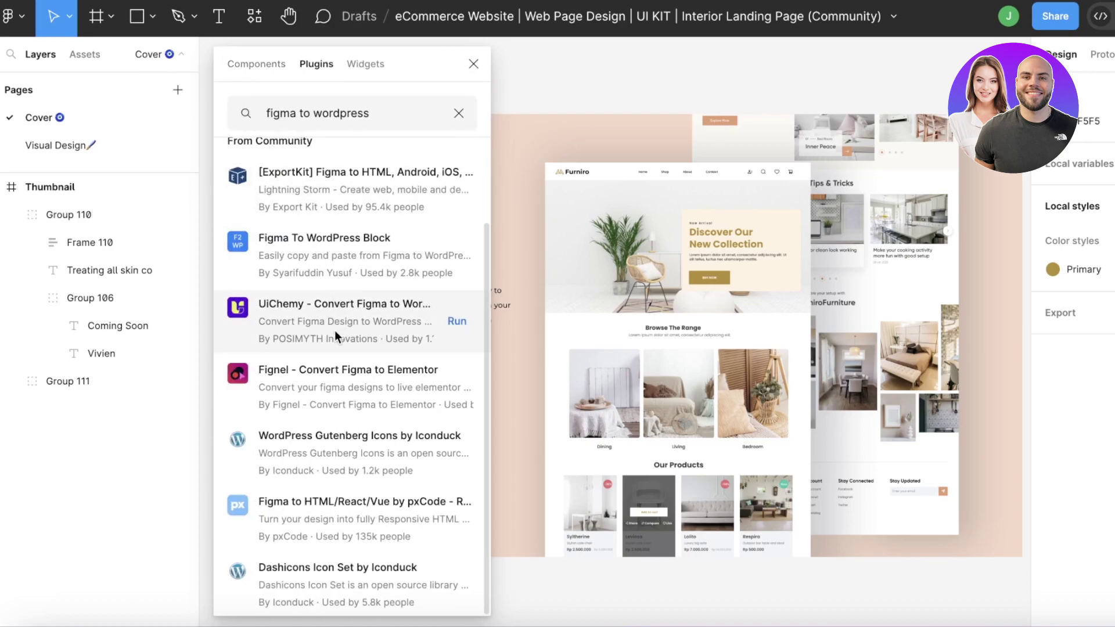
scroll(334, 330, up, 3)
click(397, 178)
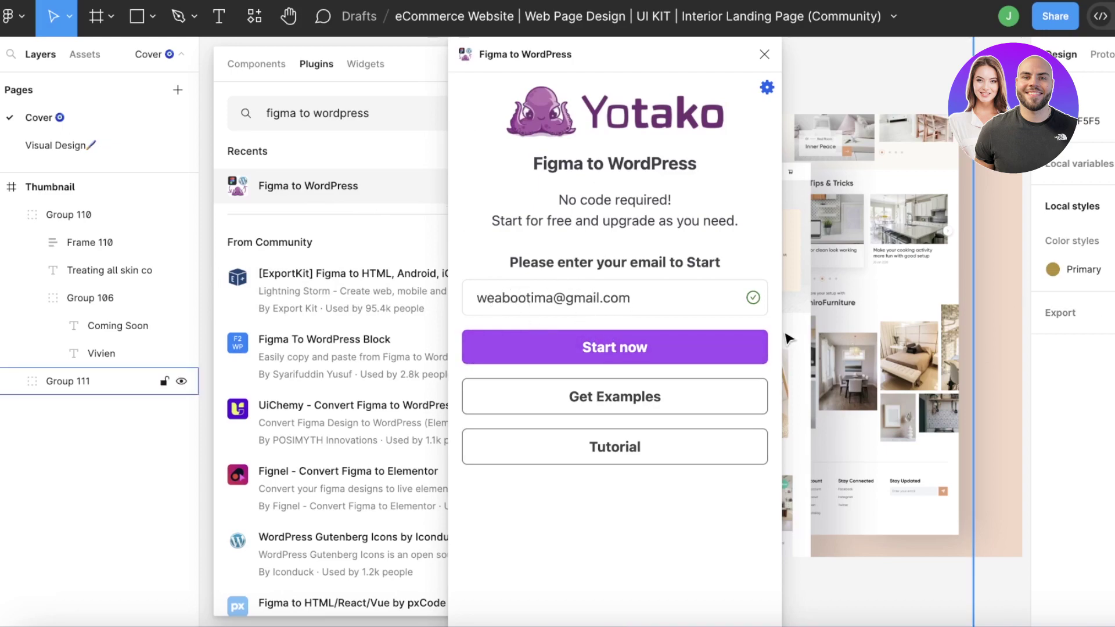
- Start the Yotako plugin to reach the Figma URL screen and reposition its window
click(671, 353)
click(610, 302)
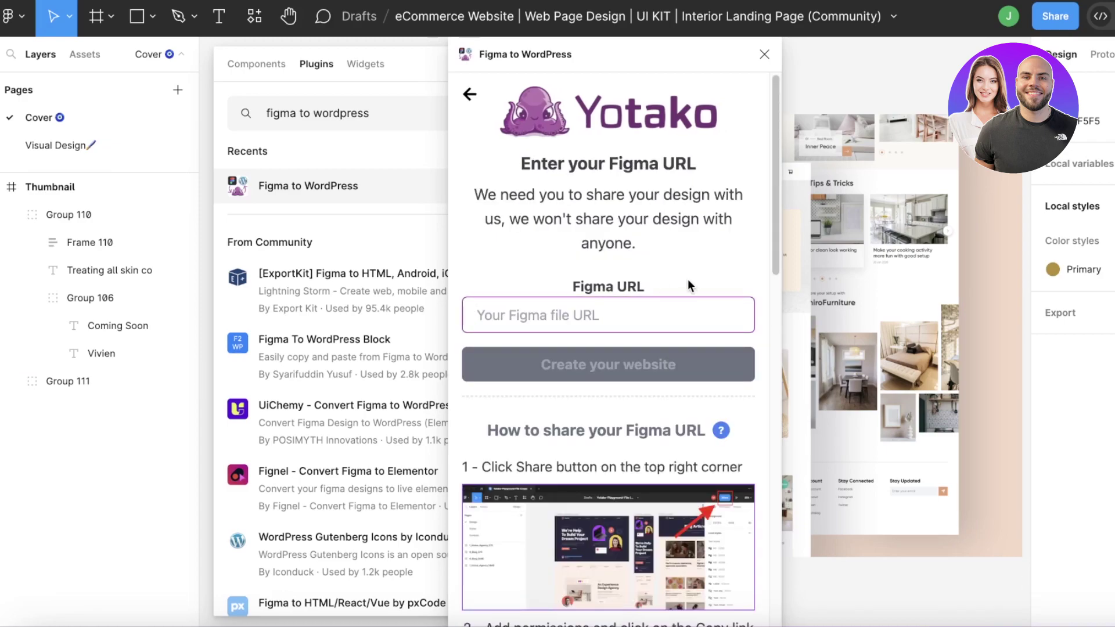
click(779, 36)
drag(783, 16, 636, 15)
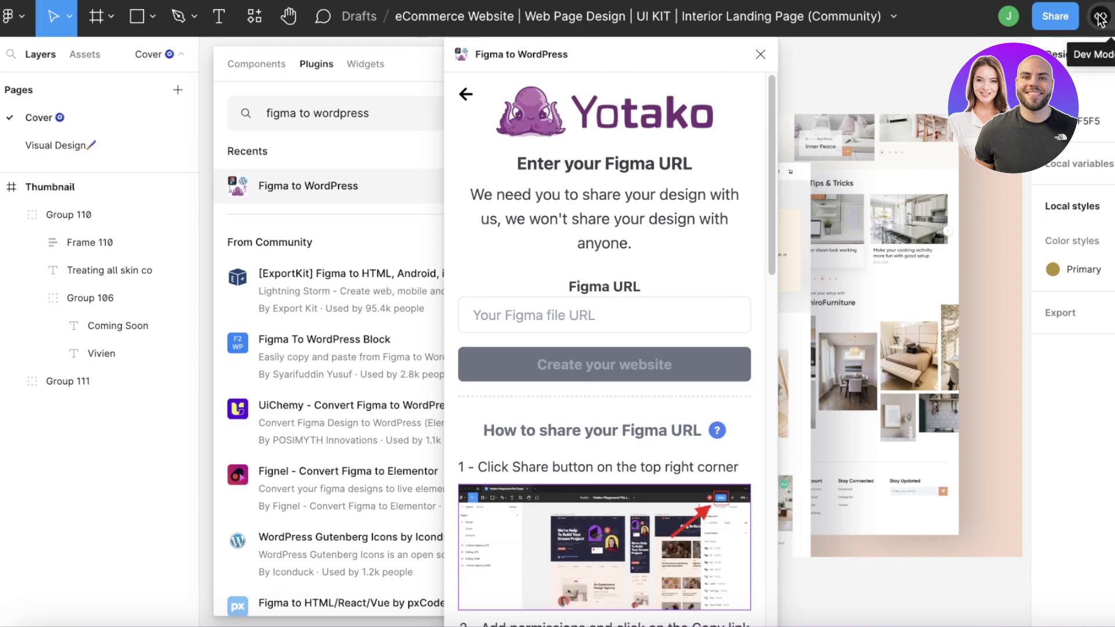
- Copy the design file's share link from the sharing settings
click(1068, 19)
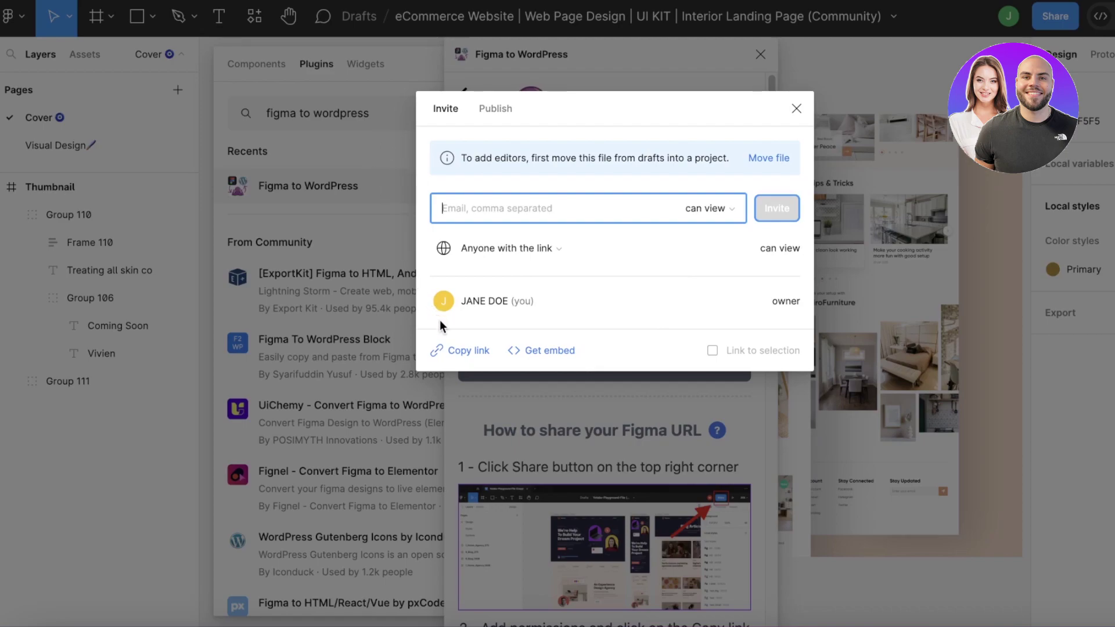
click(449, 351)
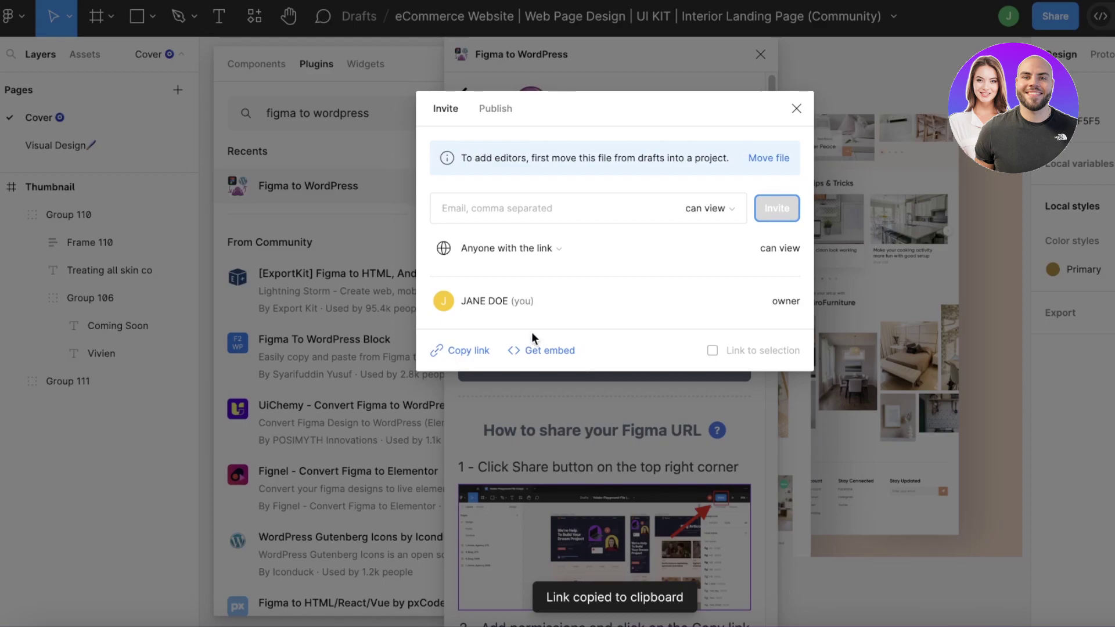
click(796, 108)
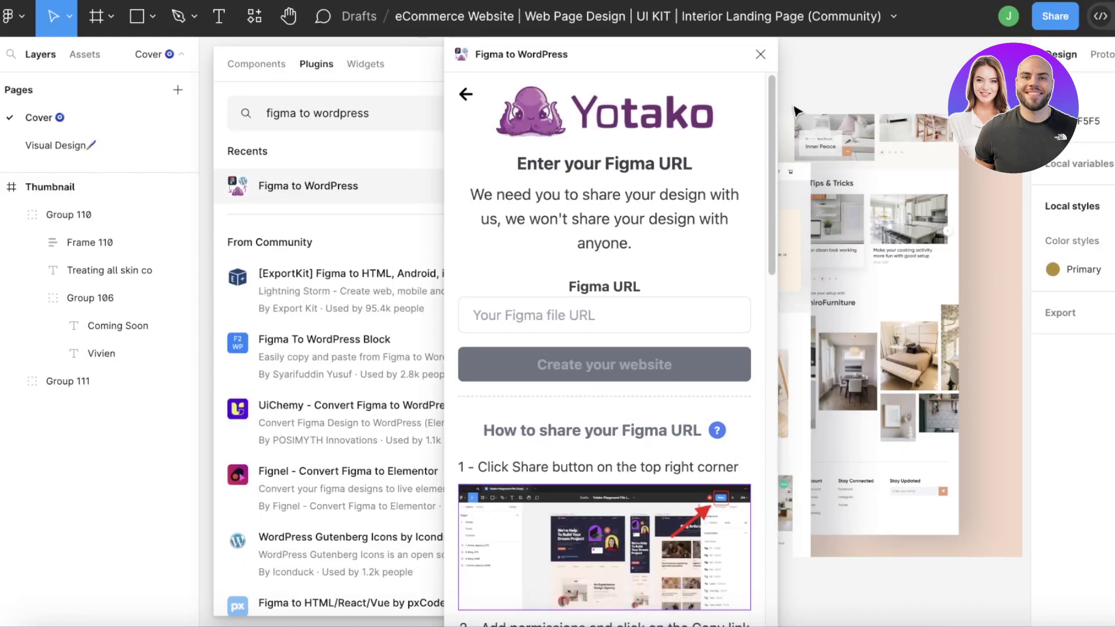
- Paste the file link into the plugin's Figma URL field and submit it
click(510, 317)
right_click(511, 319)
click(565, 445)
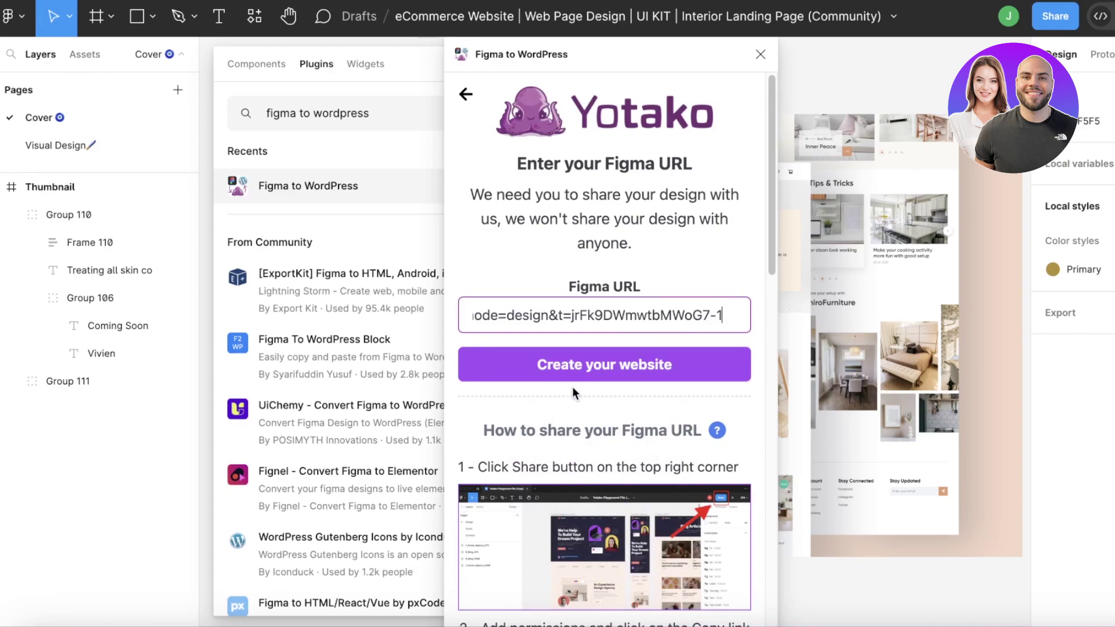
click(643, 374)
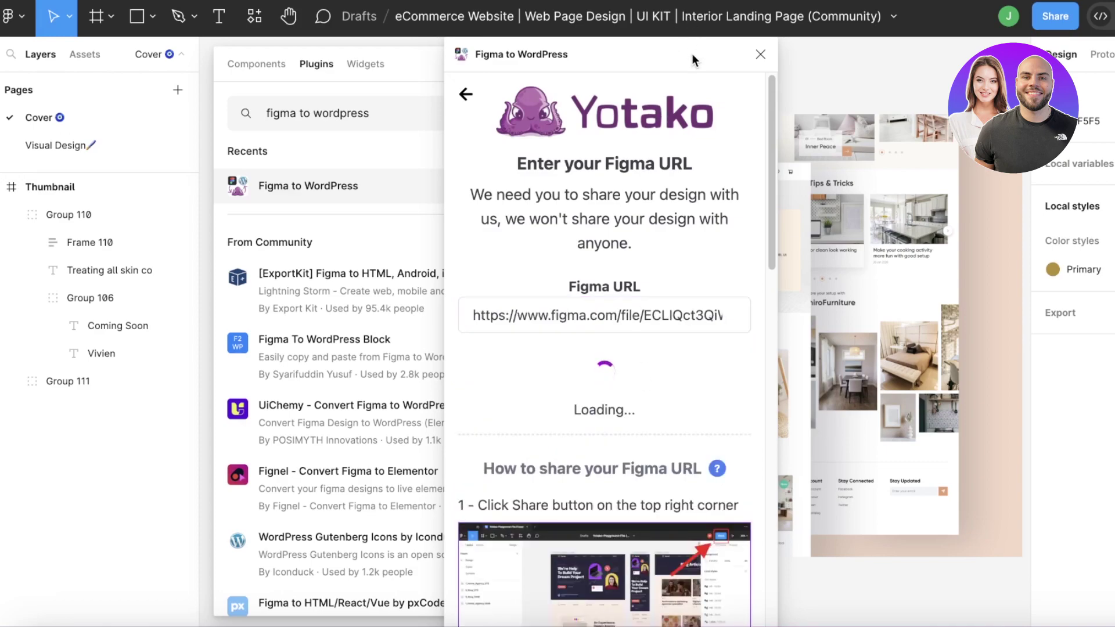
drag(691, 53, 695, 54)
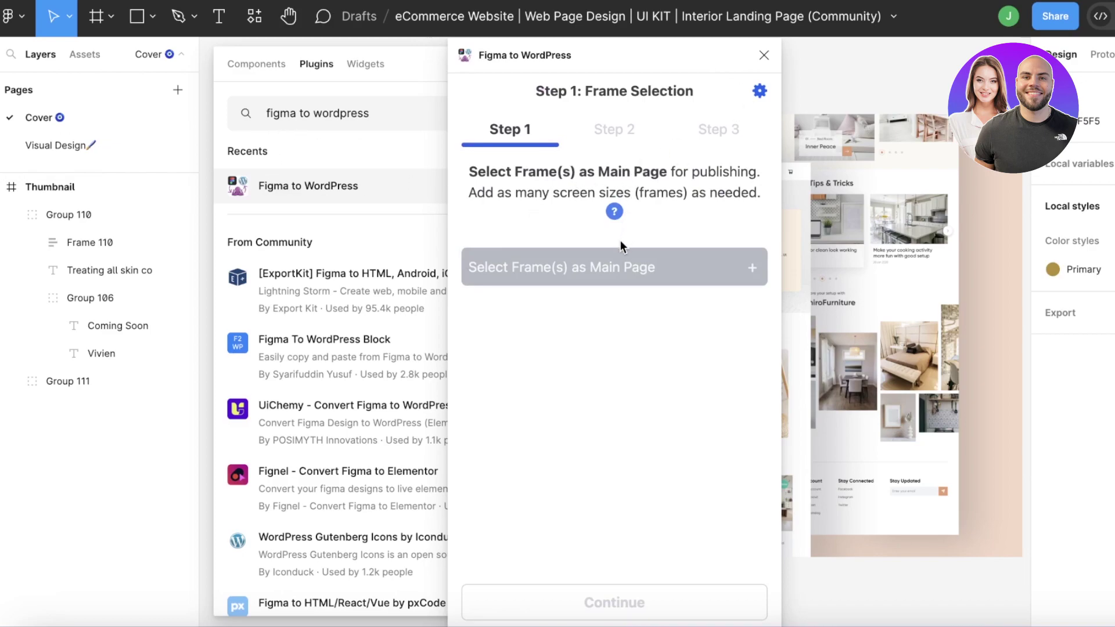
- Close the plugins browser and add the selected frame as the Main Page
drag(605, 46, 762, 36)
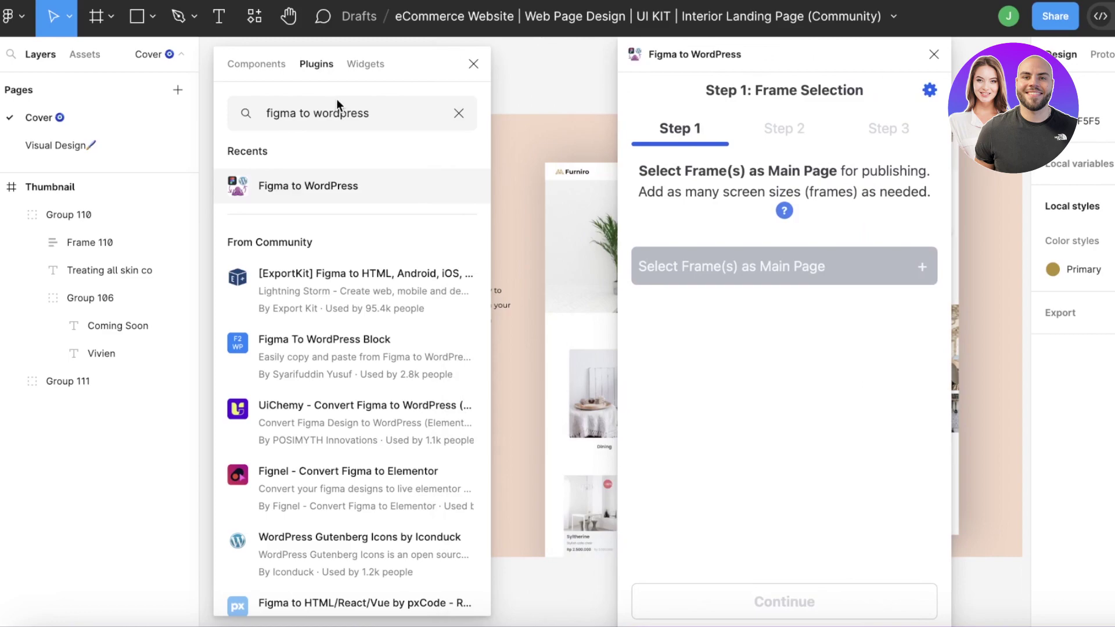
click(473, 63)
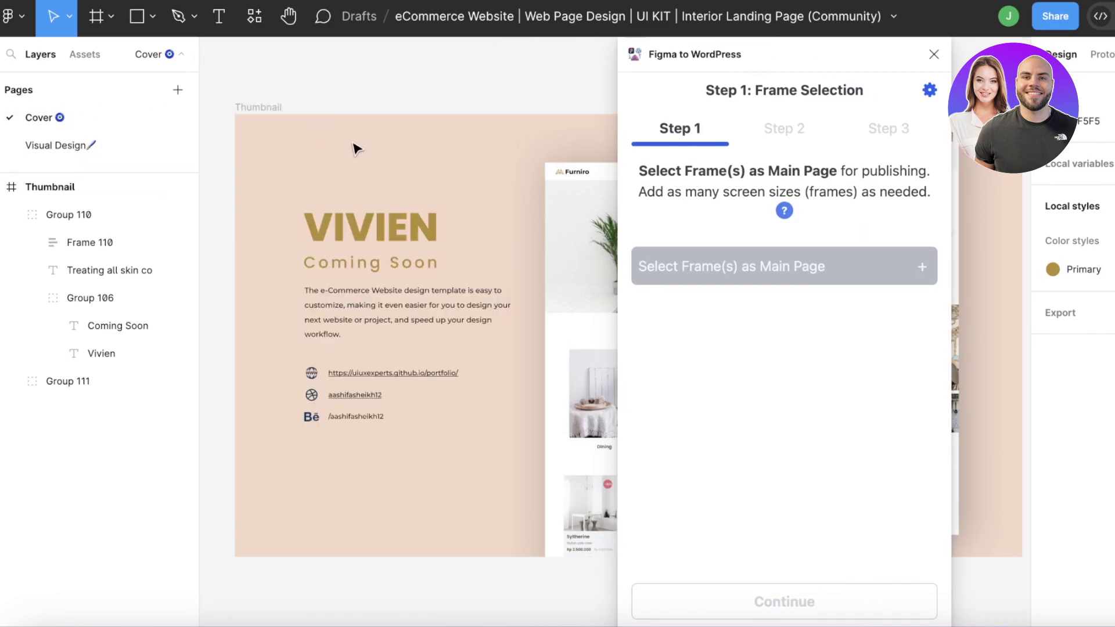
click(362, 305)
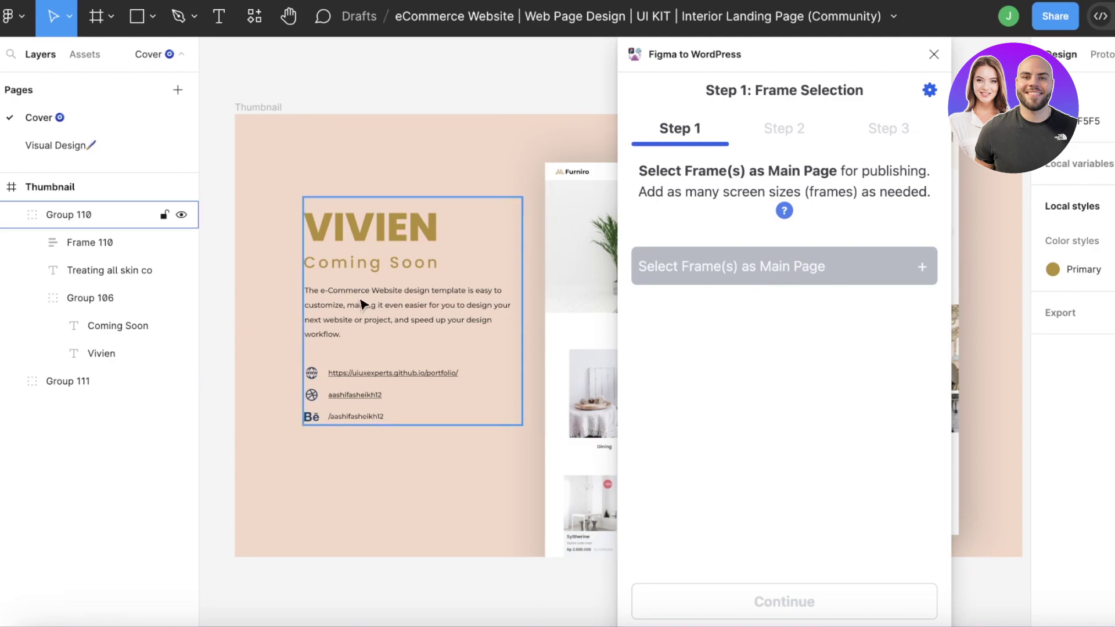
click(569, 224)
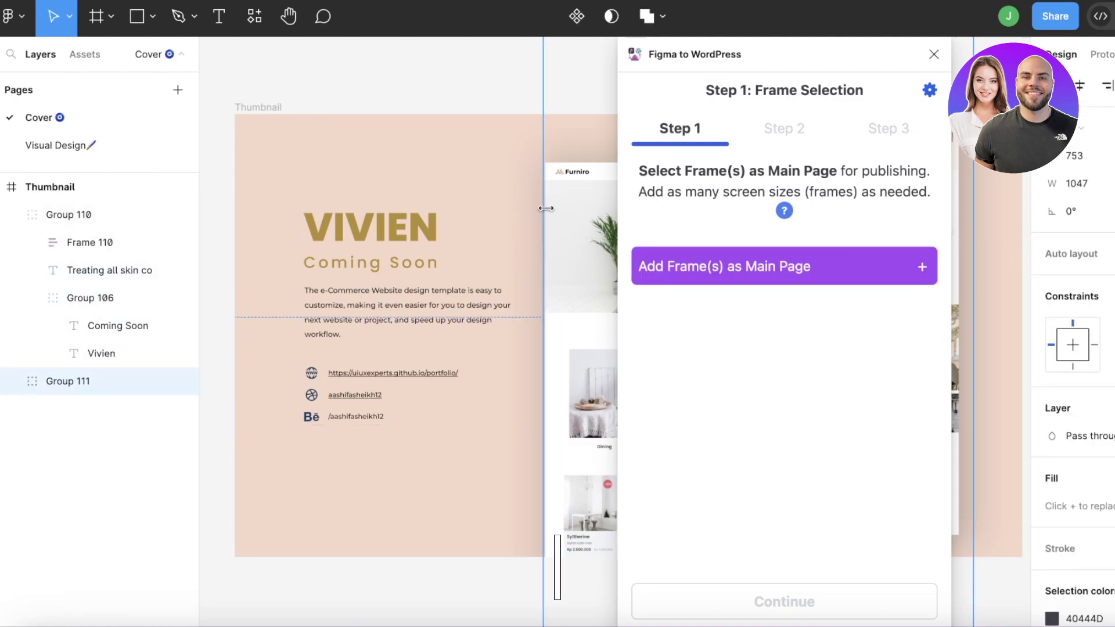
click(659, 266)
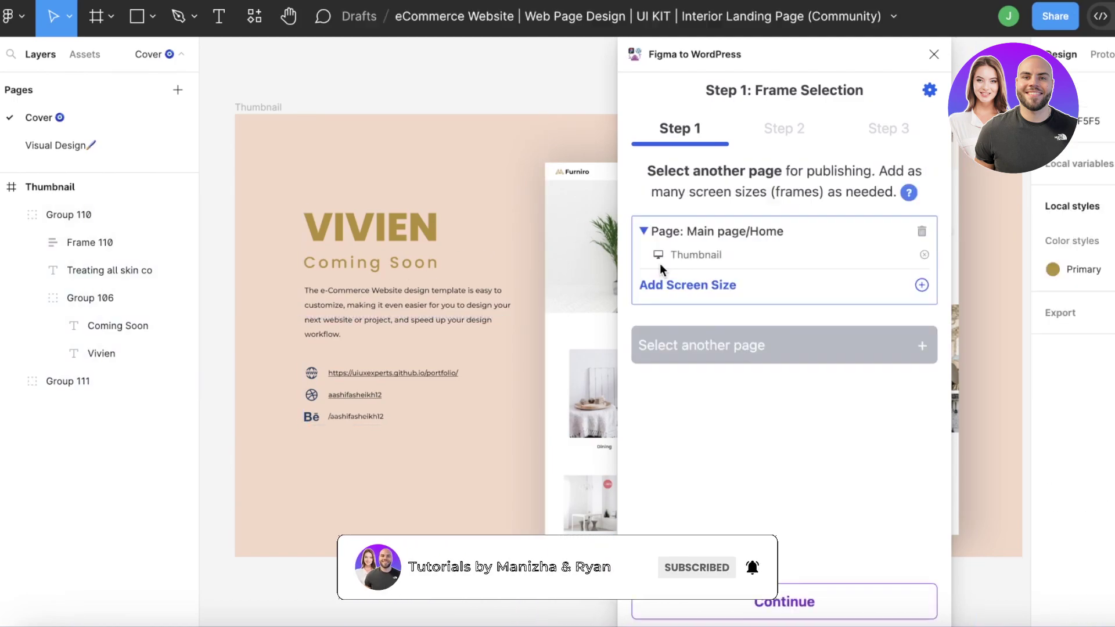
- Try adding Group 111 as another normal page
click(704, 287)
click(575, 302)
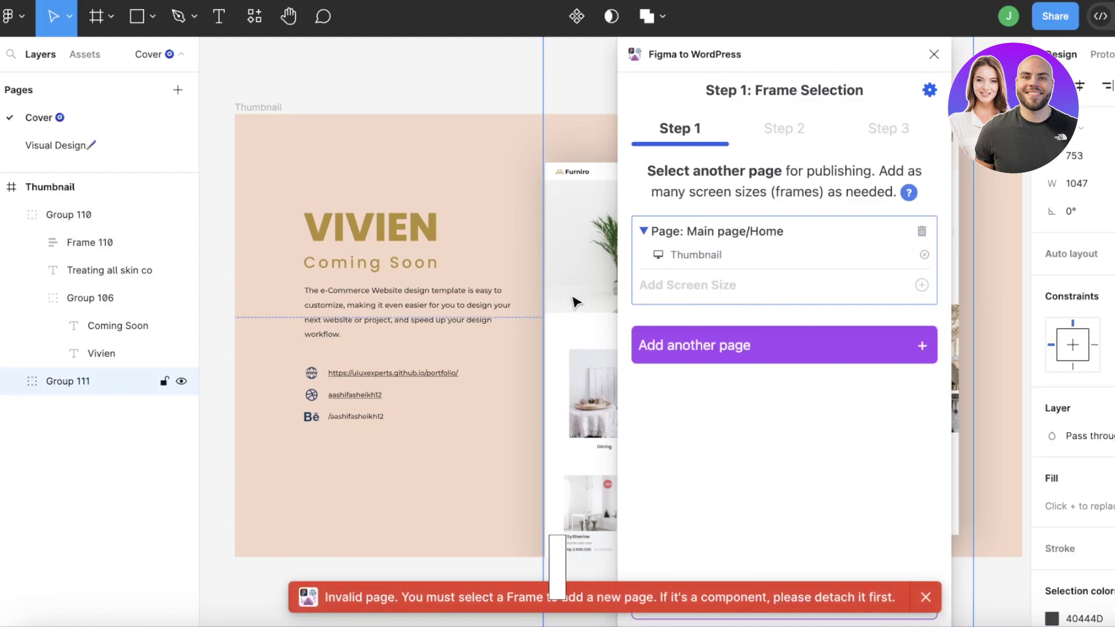
click(719, 345)
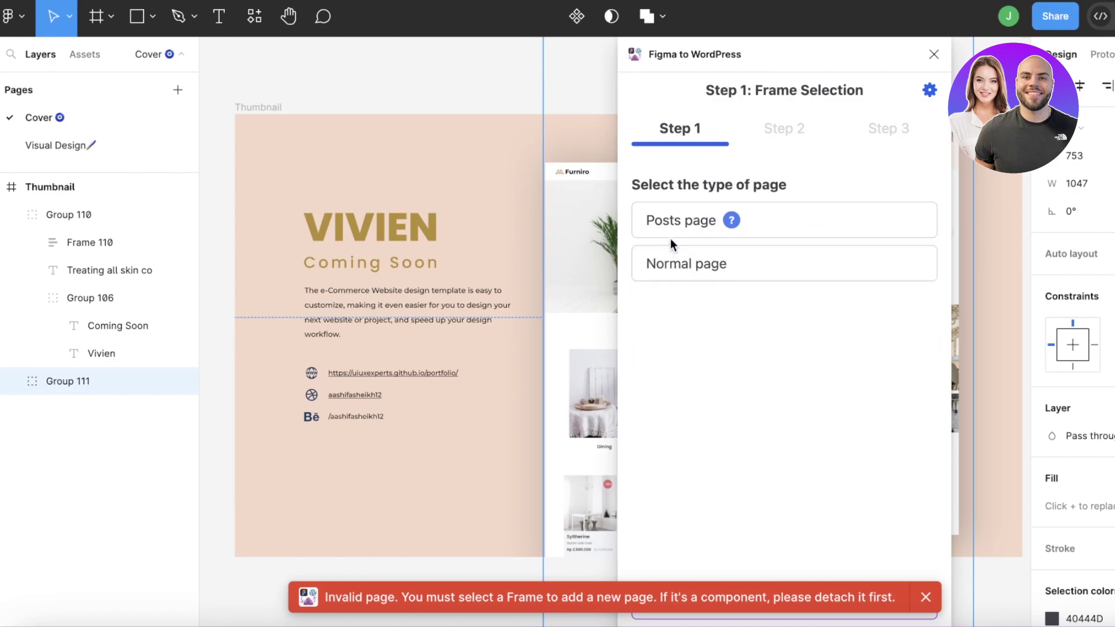
click(670, 268)
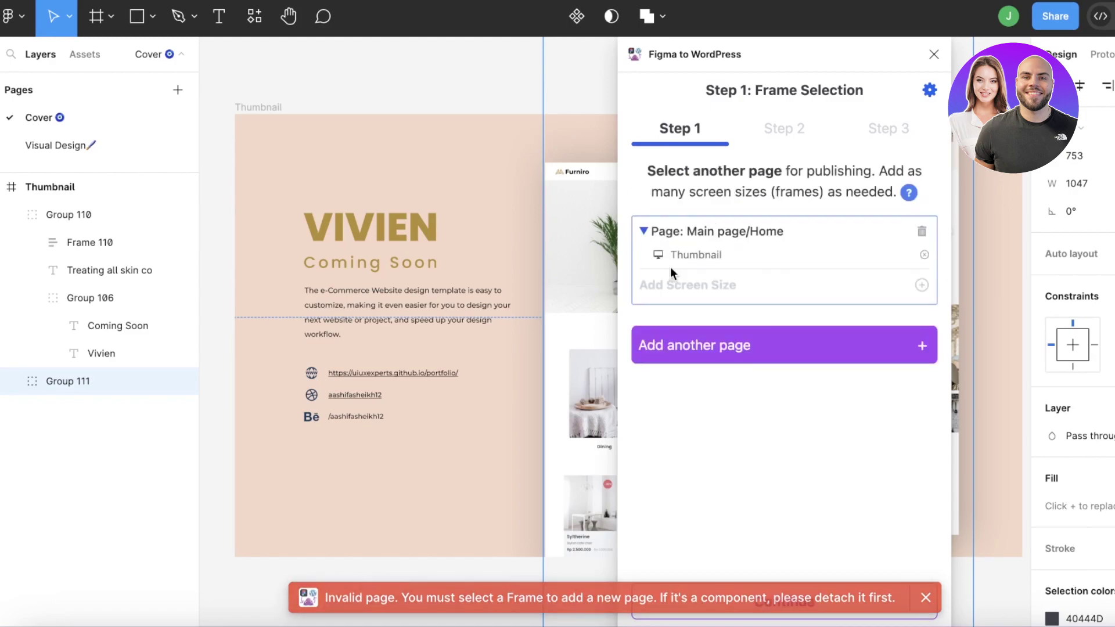
- Try adding the VIVIEN group as a posts page, dismiss the errors, and continue
click(386, 267)
click(801, 352)
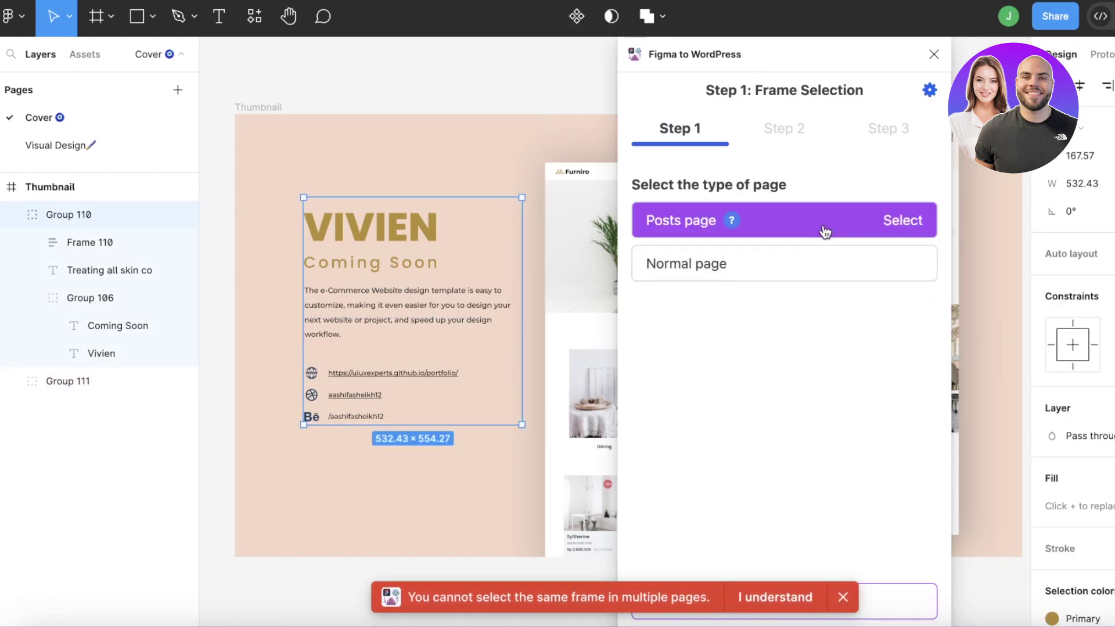
click(843, 599)
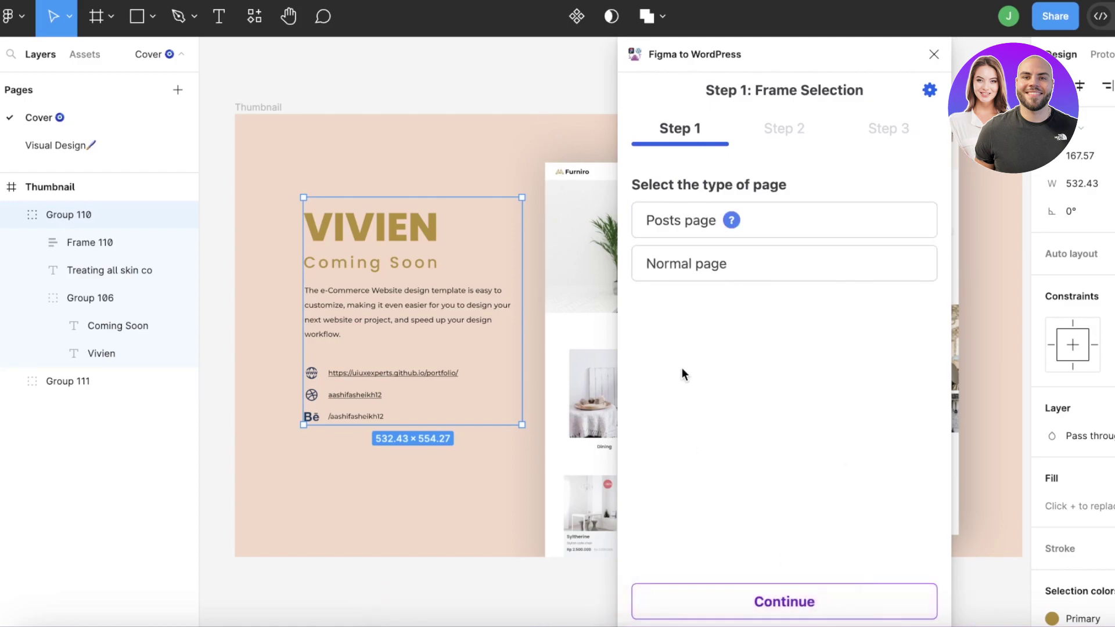
click(689, 221)
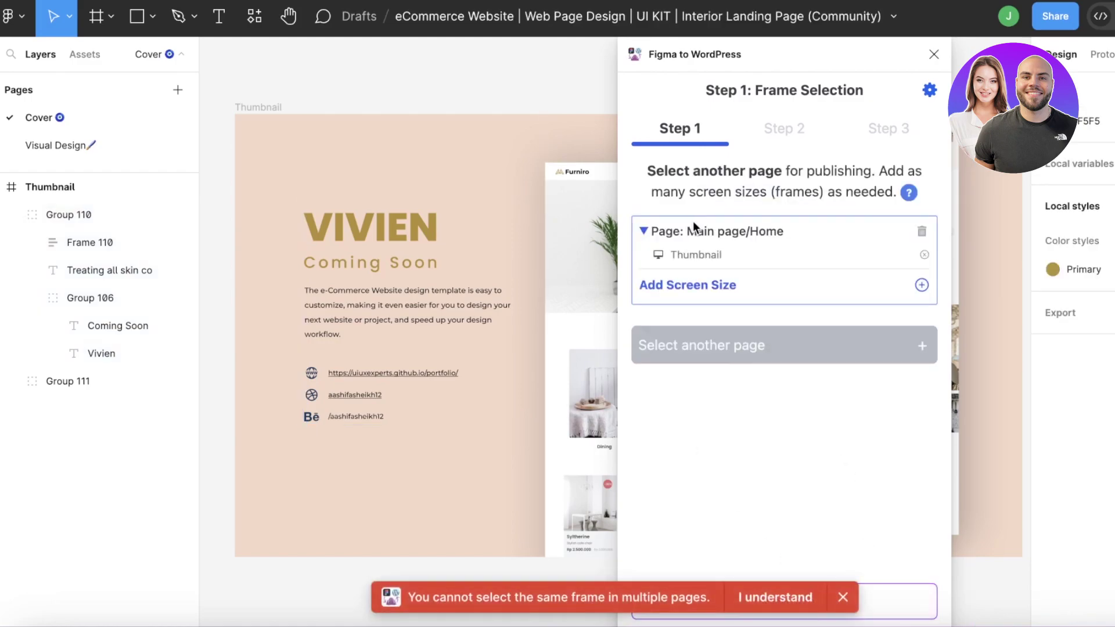
click(781, 600)
click(782, 602)
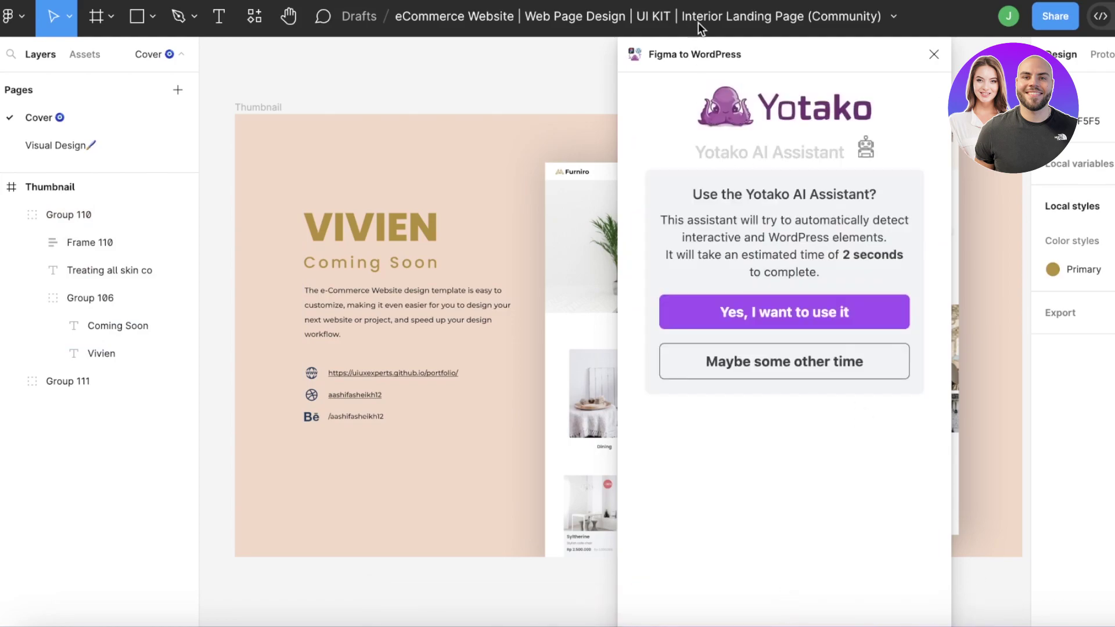
- Accept the Yotako AI Assistant analysis and advance to Step 2: Element Selection
drag(856, 50, 768, 50)
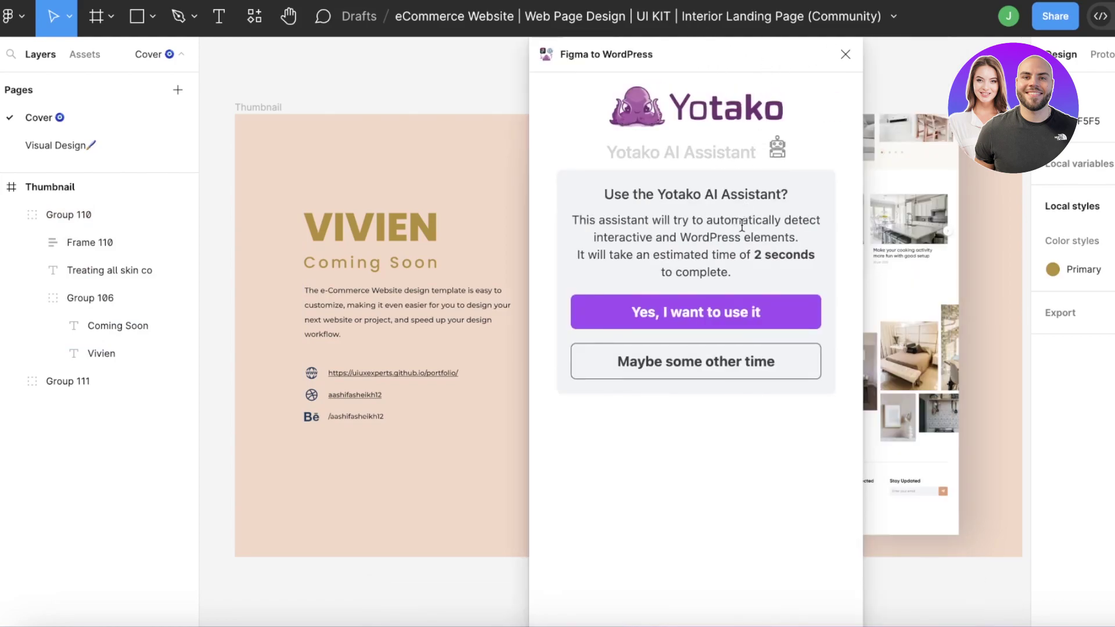
click(730, 318)
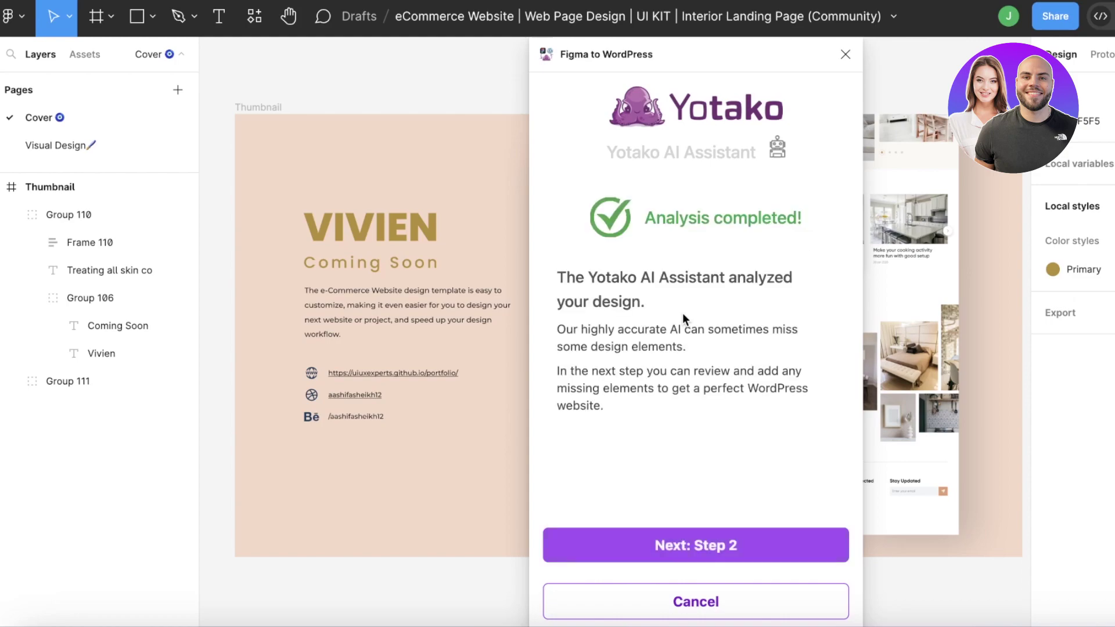
click(746, 545)
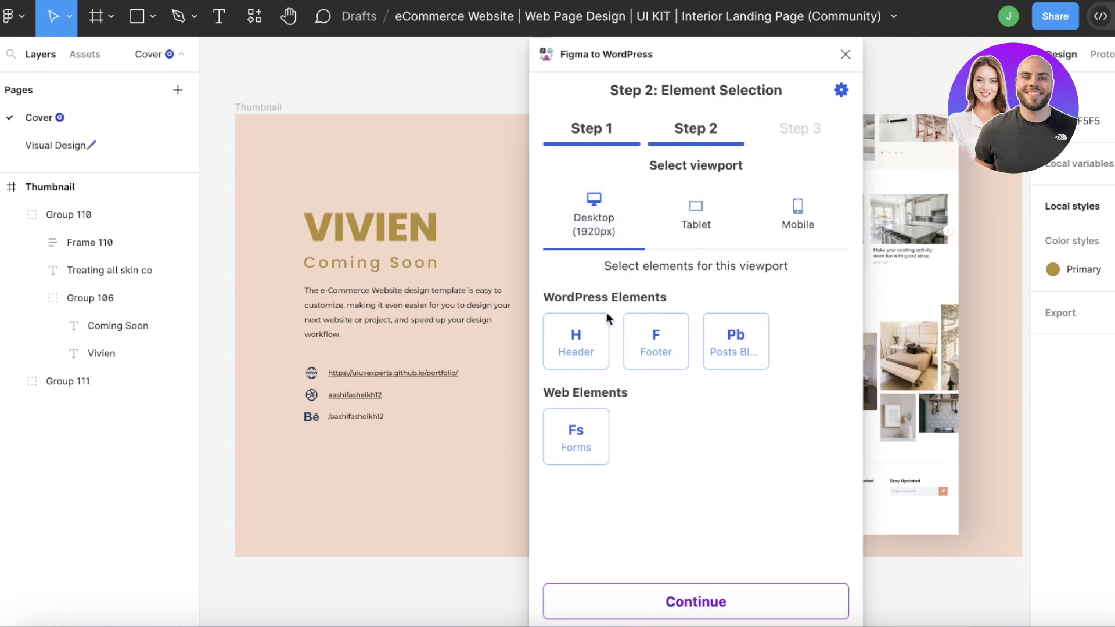
- Define the desktop Header element from Group 110
click(574, 331)
click(549, 304)
click(572, 332)
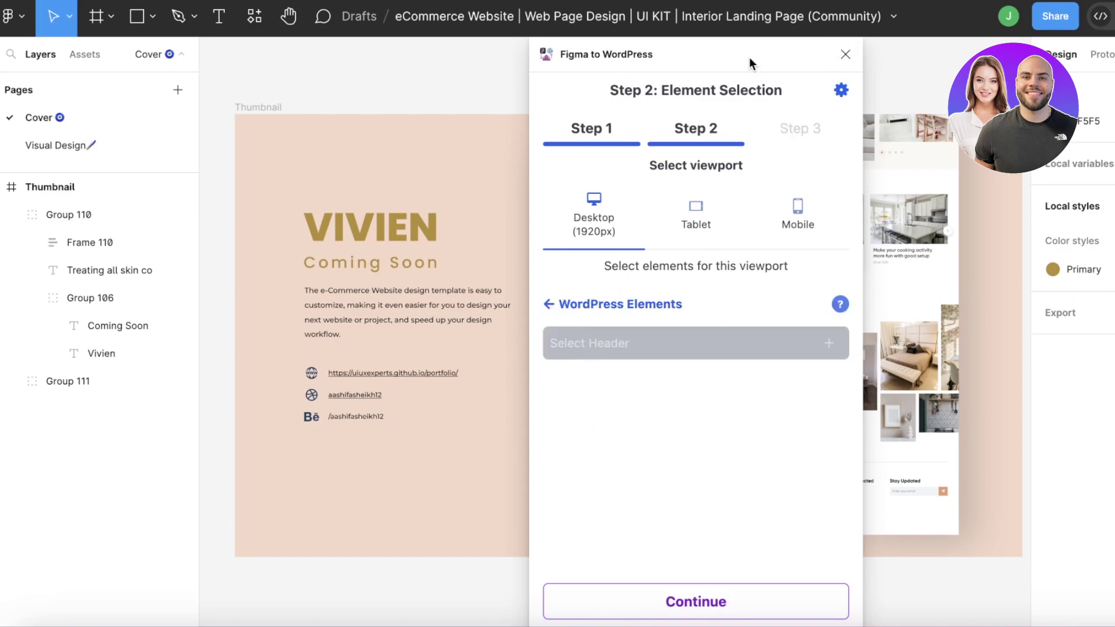
drag(749, 62, 724, 46)
click(618, 178)
click(354, 225)
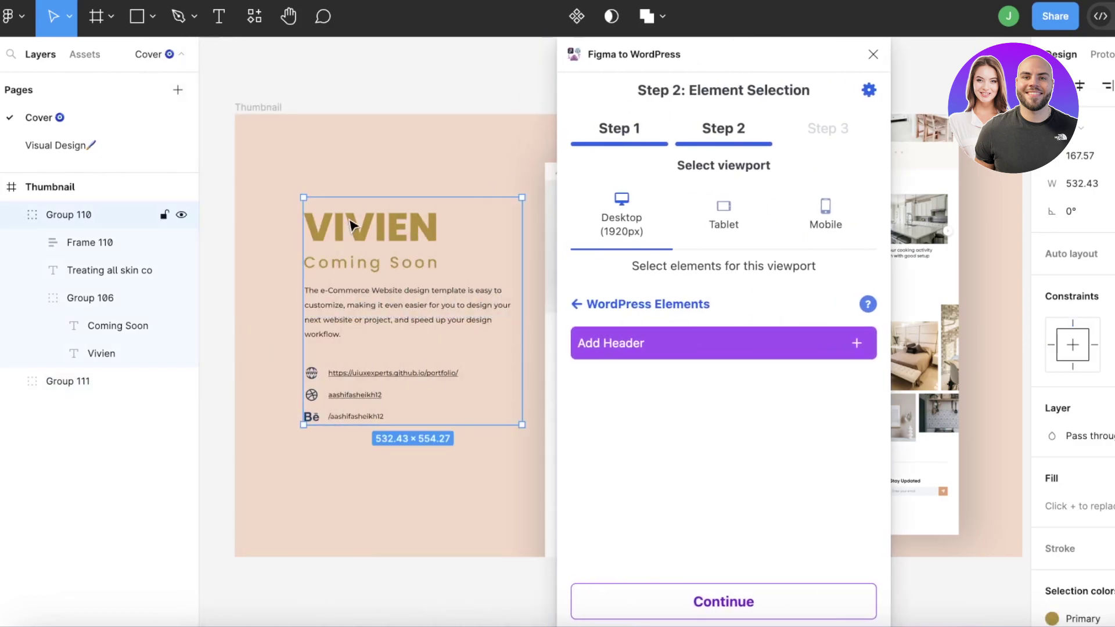
click(657, 343)
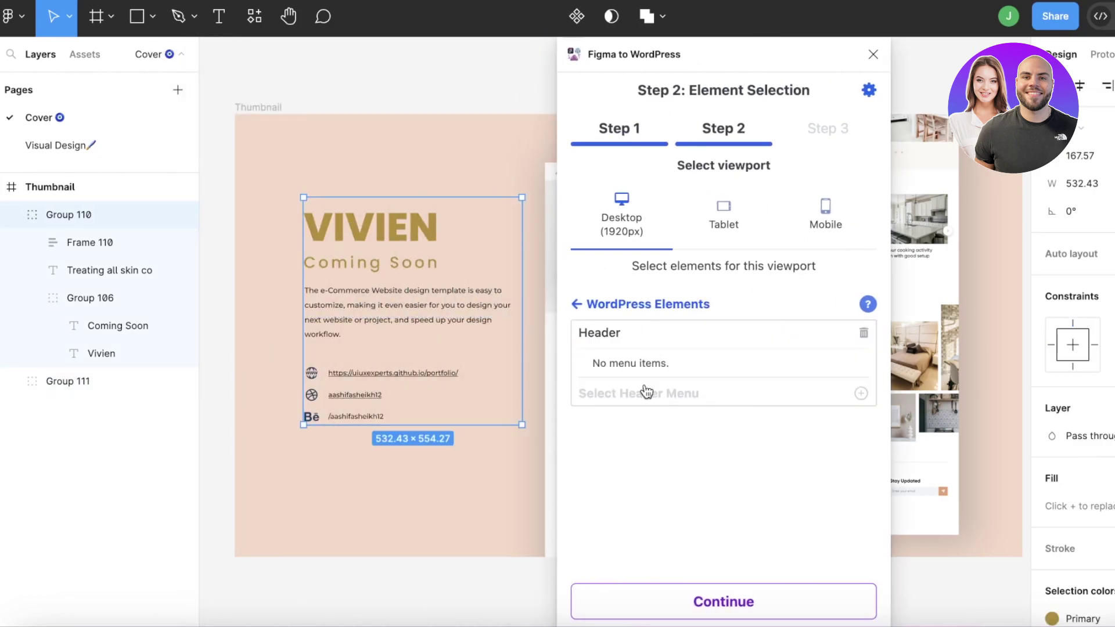
- Add Frame 110 and Group 108 as the header's two menu items
click(388, 374)
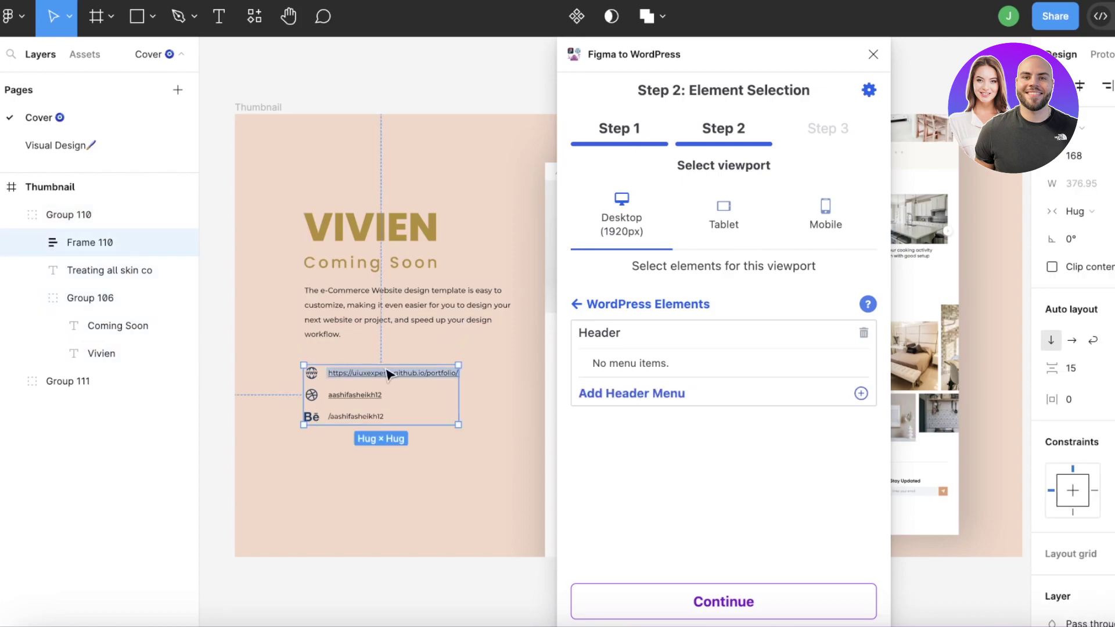
click(644, 392)
click(313, 397)
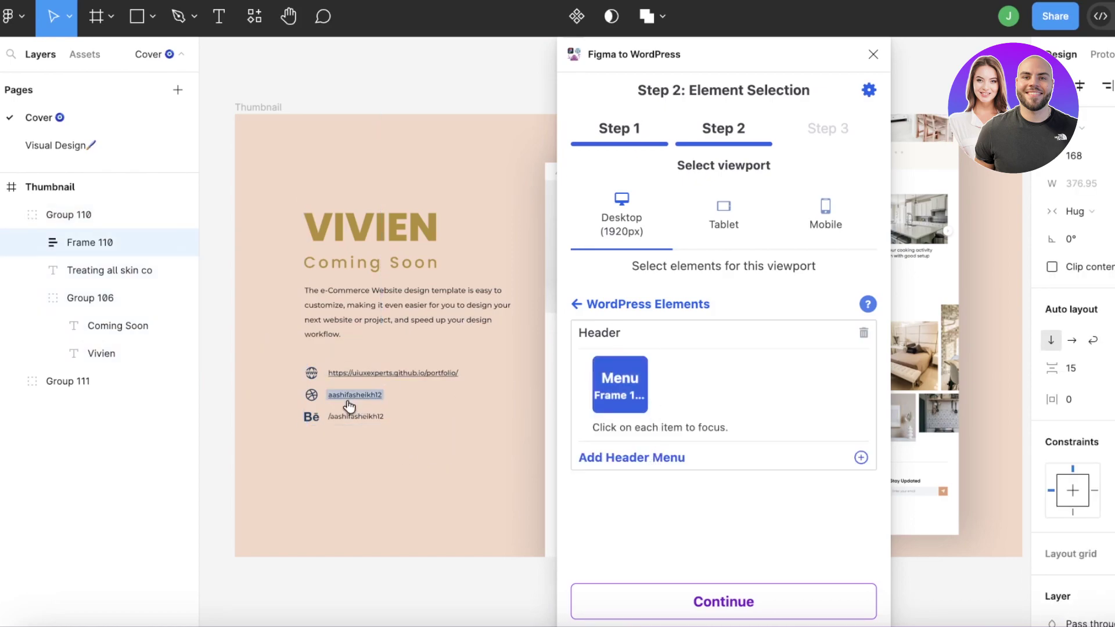
click(605, 456)
click(414, 477)
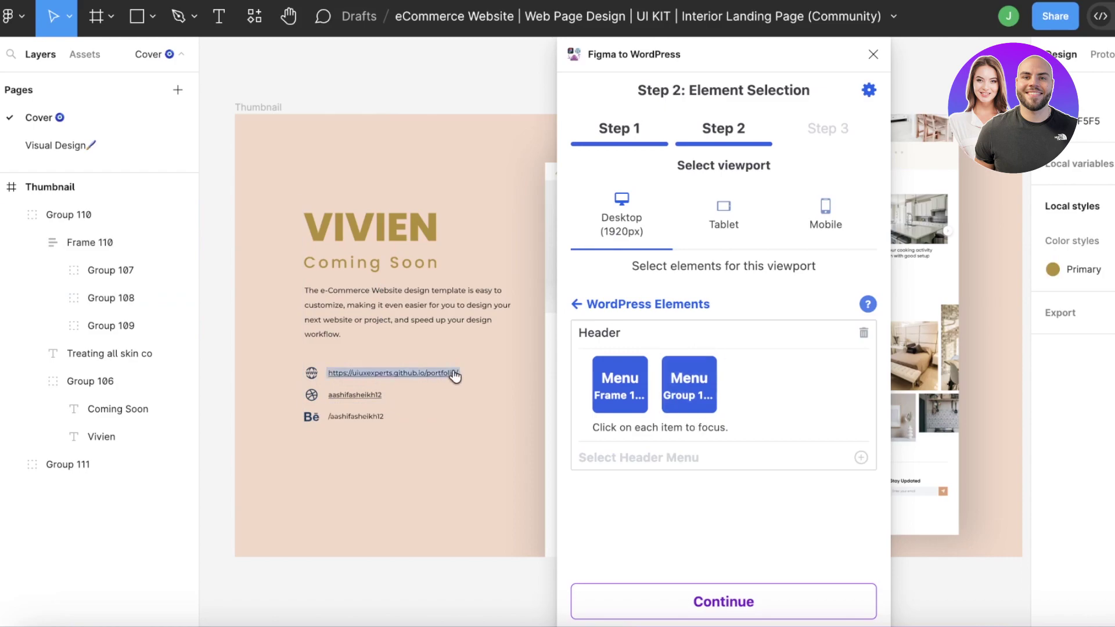
- Review the Footer, Posts and Forms options without selecting any, then continue past element selection
click(576, 303)
click(676, 346)
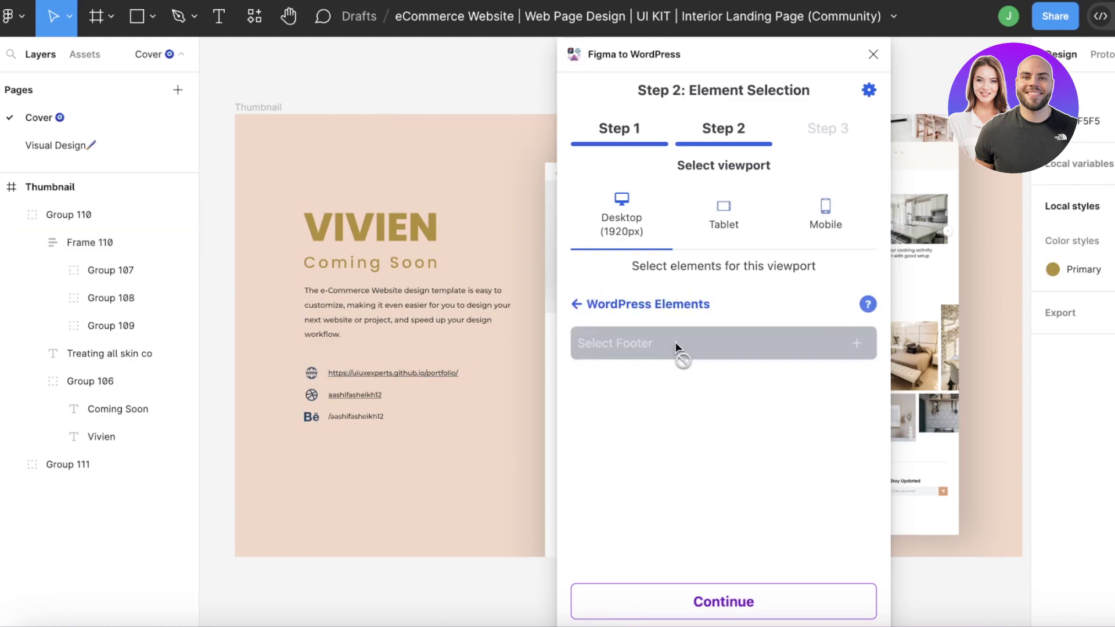
click(577, 304)
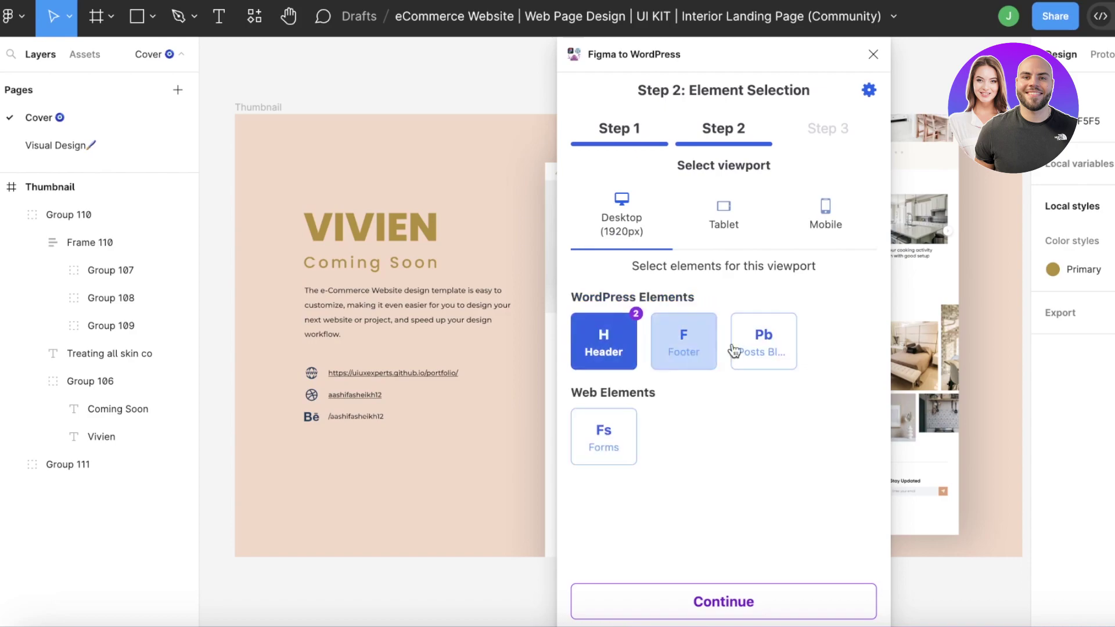
click(750, 351)
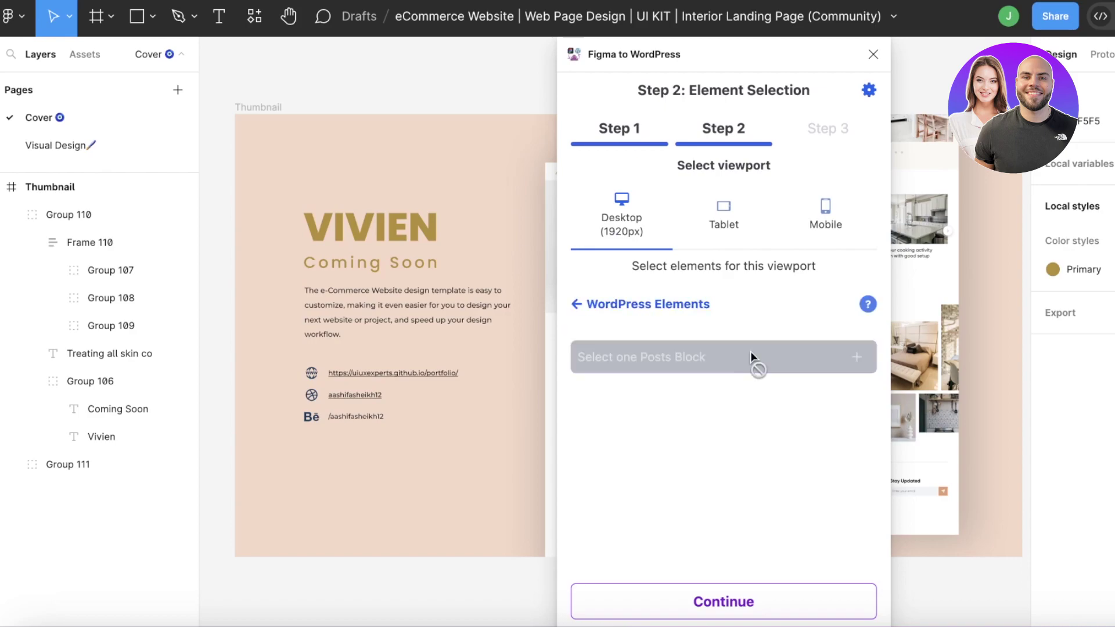
click(578, 306)
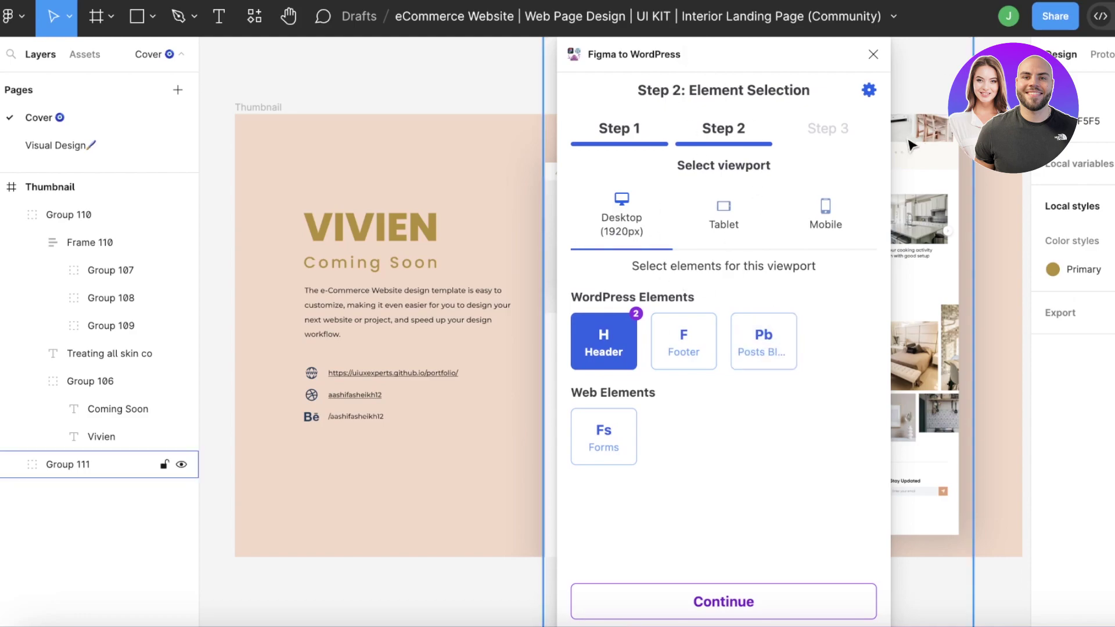
click(617, 441)
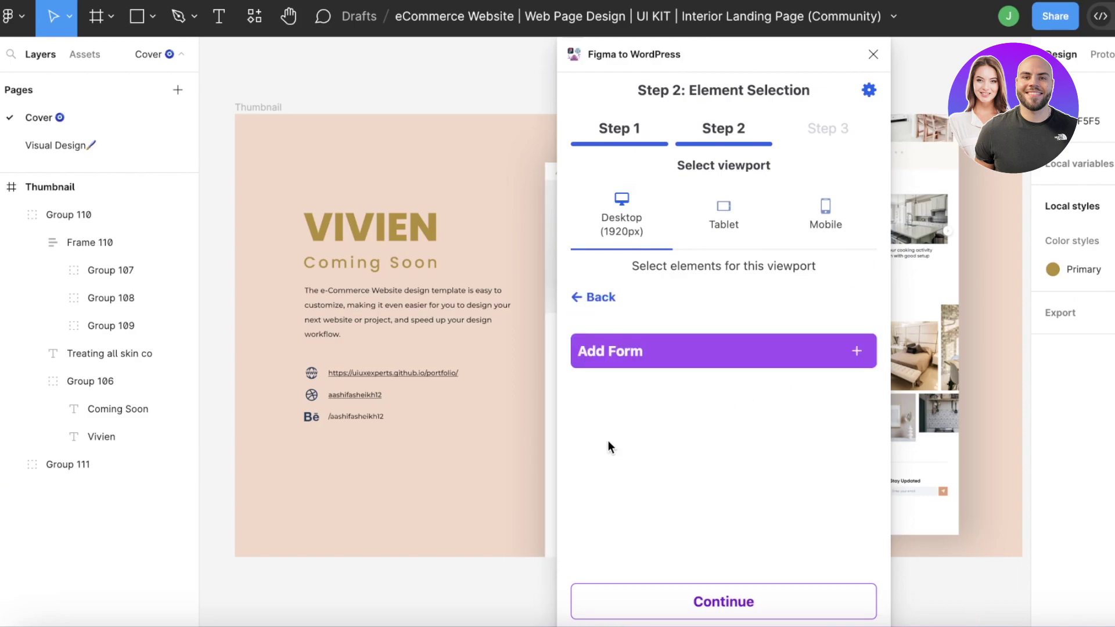
click(593, 297)
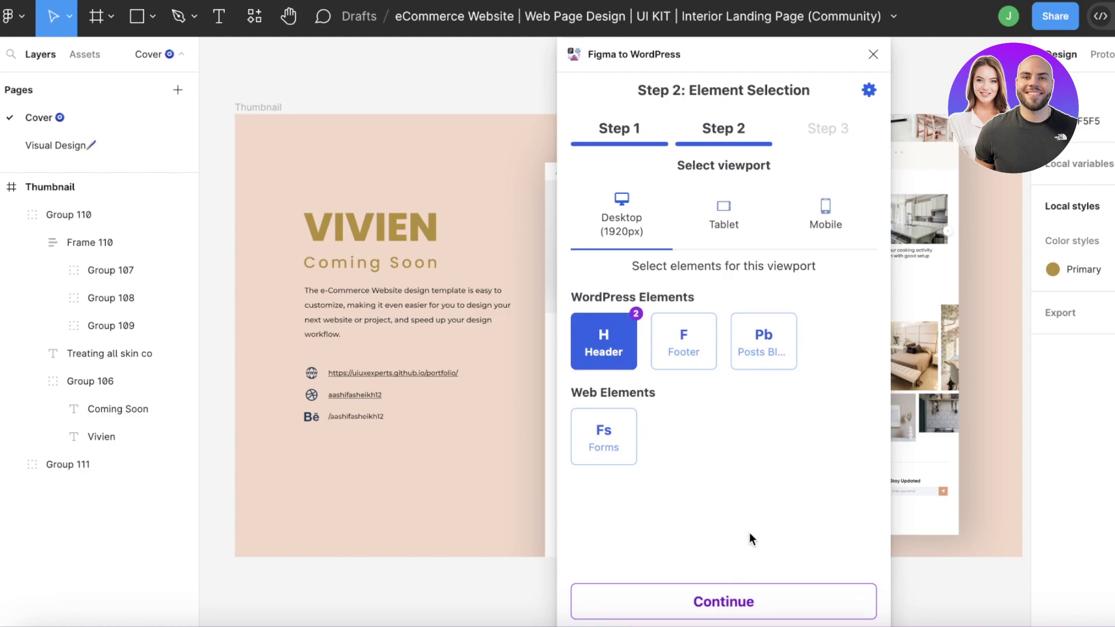
click(750, 598)
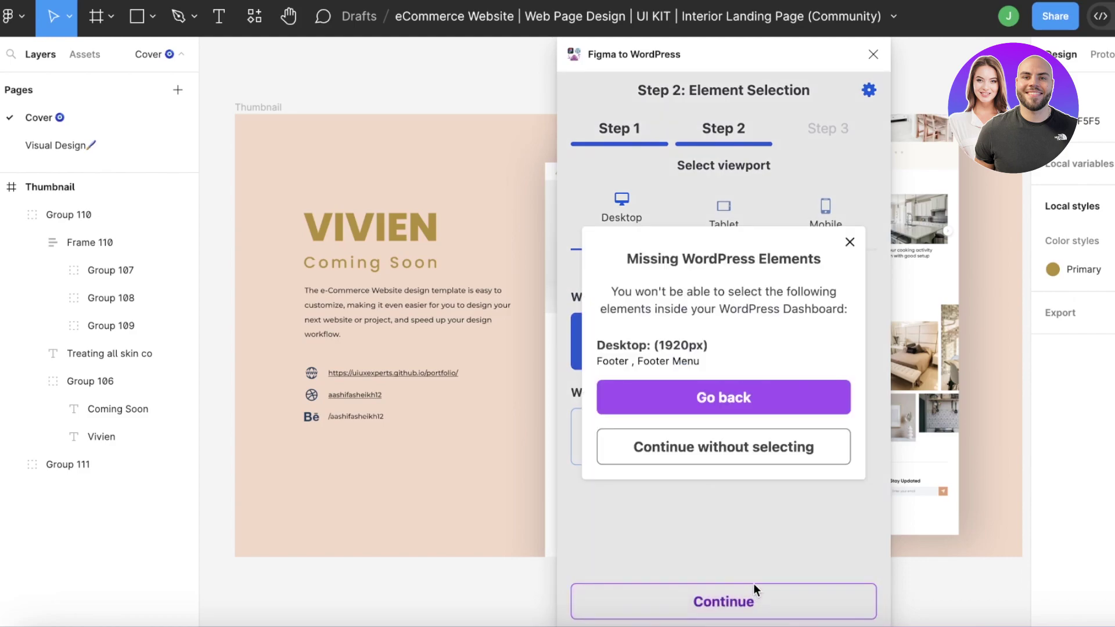
- Continue without the Footer elements and build the WordPress theme from the Step 3 summary
click(686, 447)
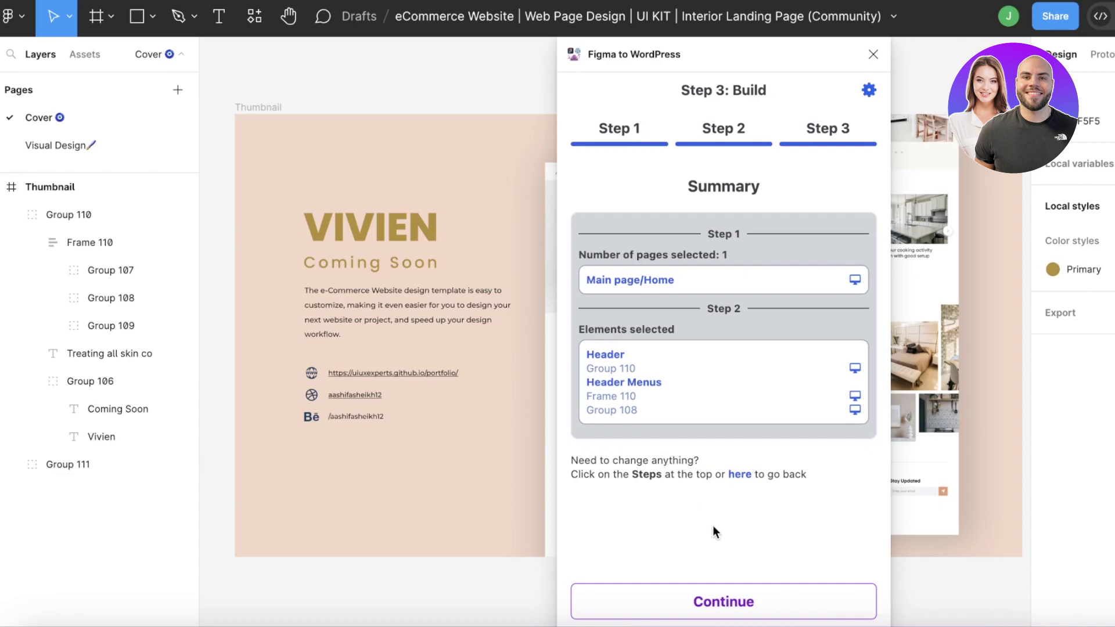
click(723, 599)
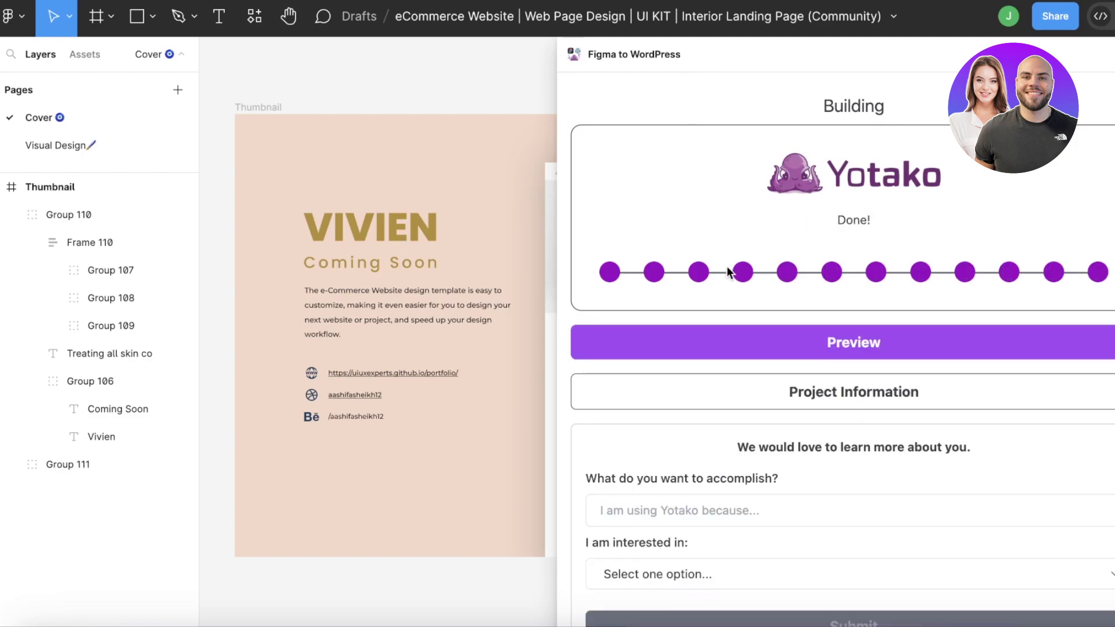
- Check the 'I am interested in' dropdown, then preview the generated VIVIEN theme
scroll(777, 325, down, 1)
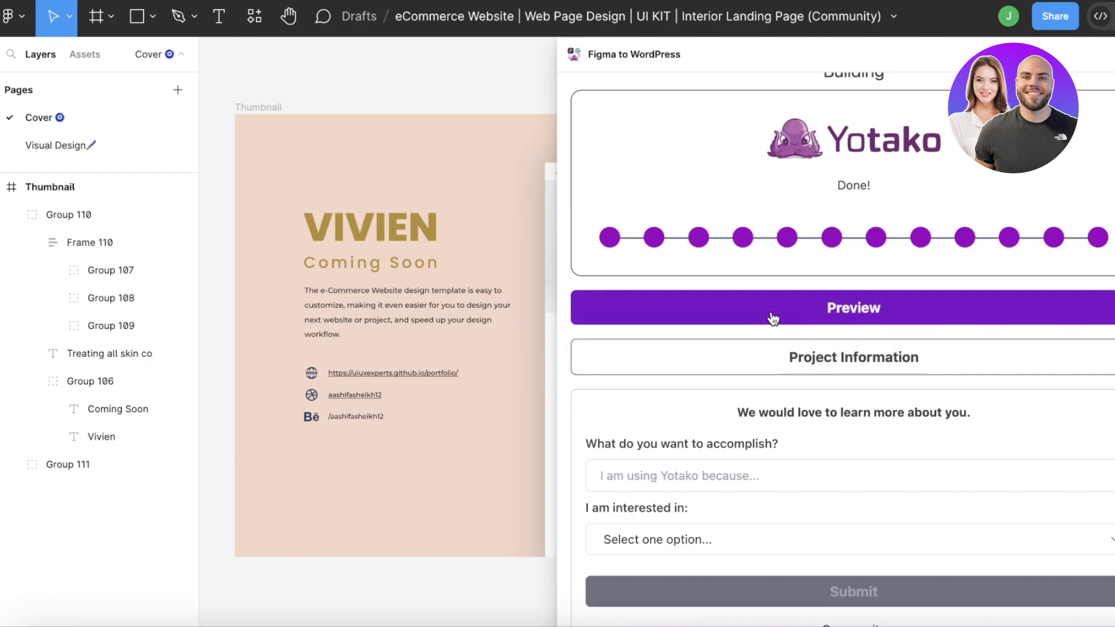
scroll(774, 500, down, 1)
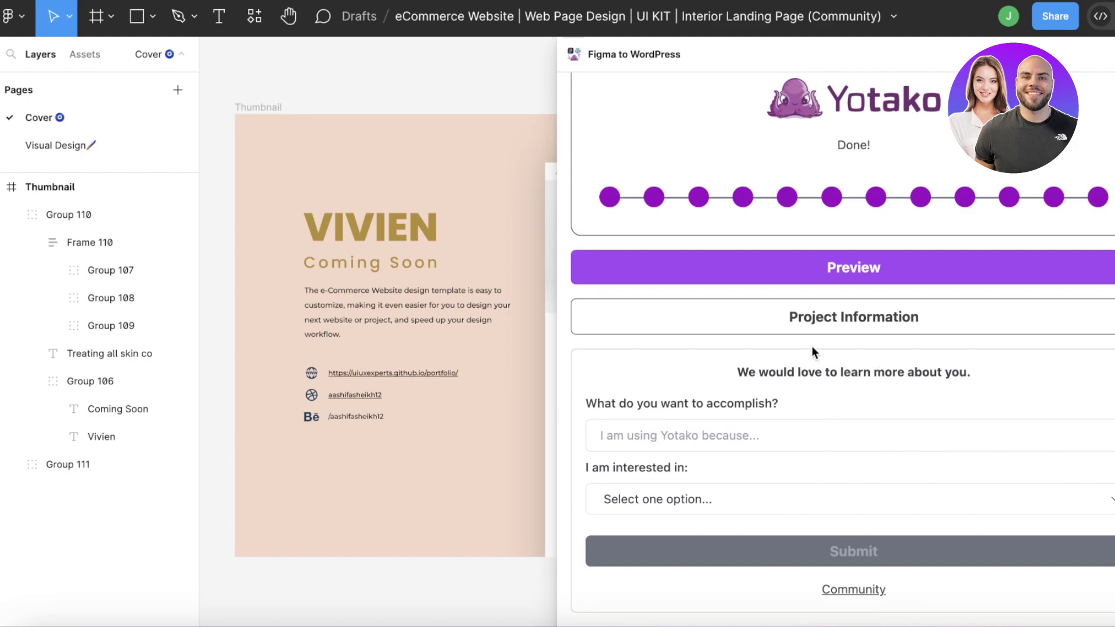
click(608, 497)
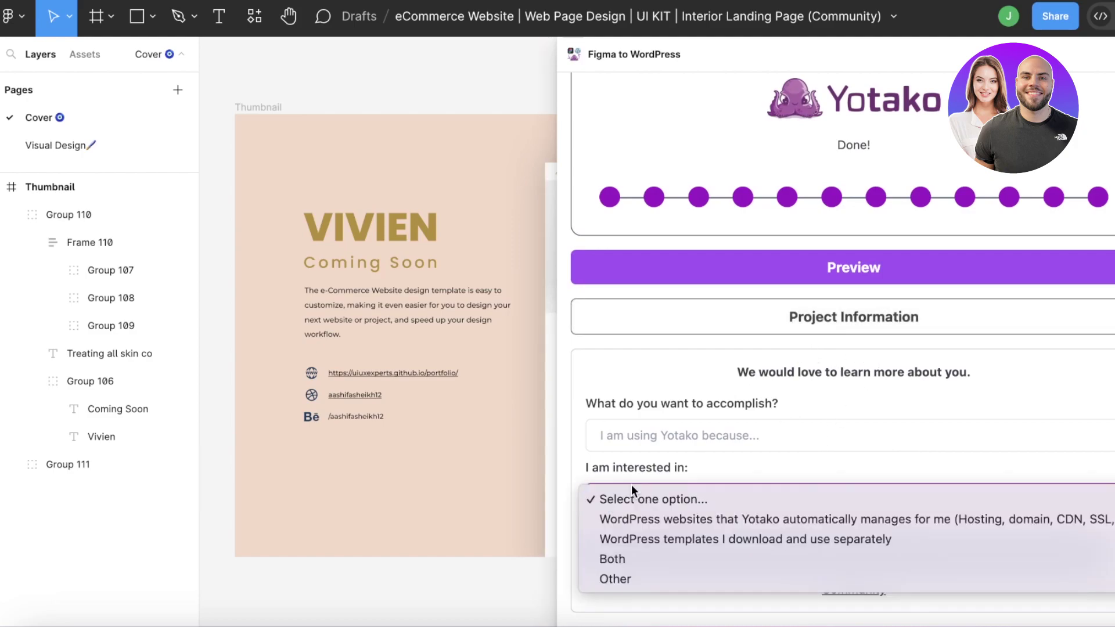
click(675, 405)
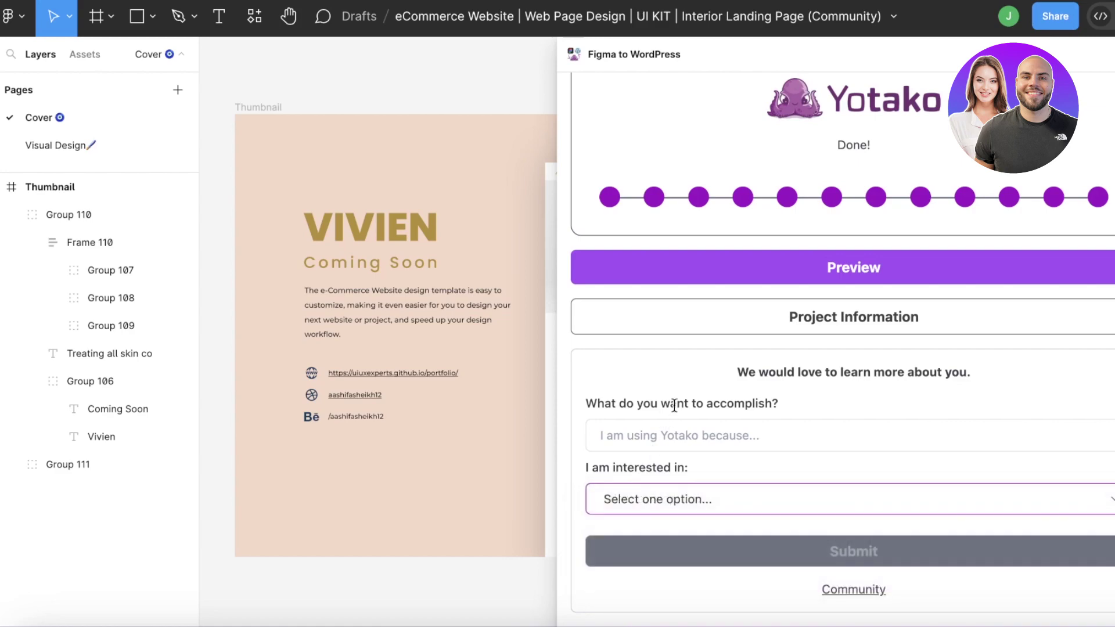
click(814, 273)
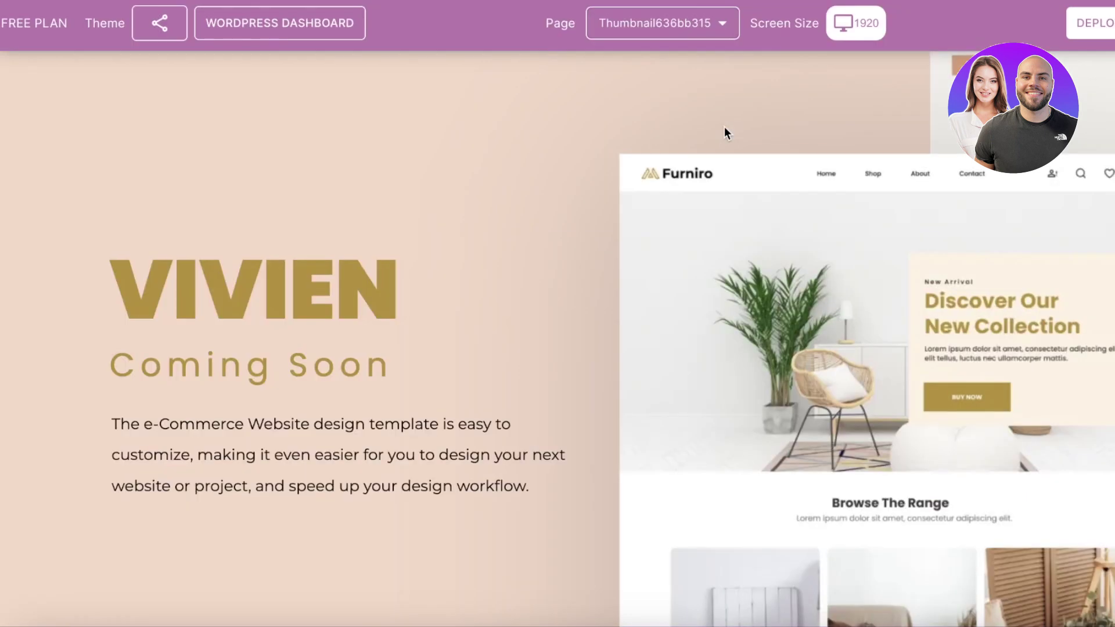
- Scroll through the VIVIEN theme preview, then go to the site's WordPress dashboard
scroll(712, 261, down, 6)
scroll(731, 523, up, 6)
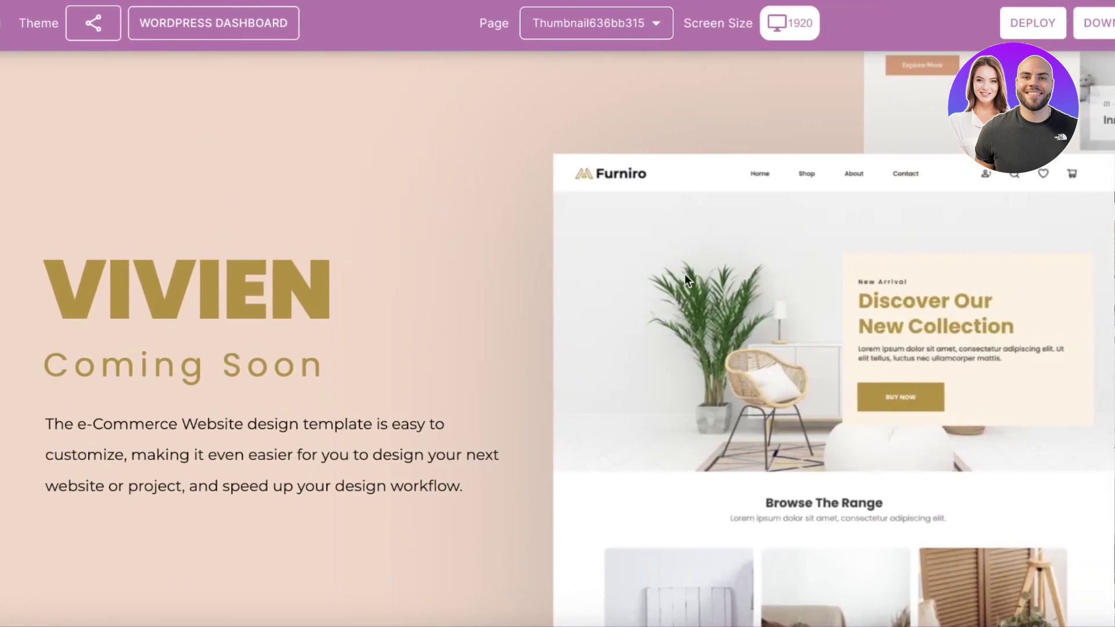
scroll(763, 331, down, 6)
scroll(789, 276, up, 6)
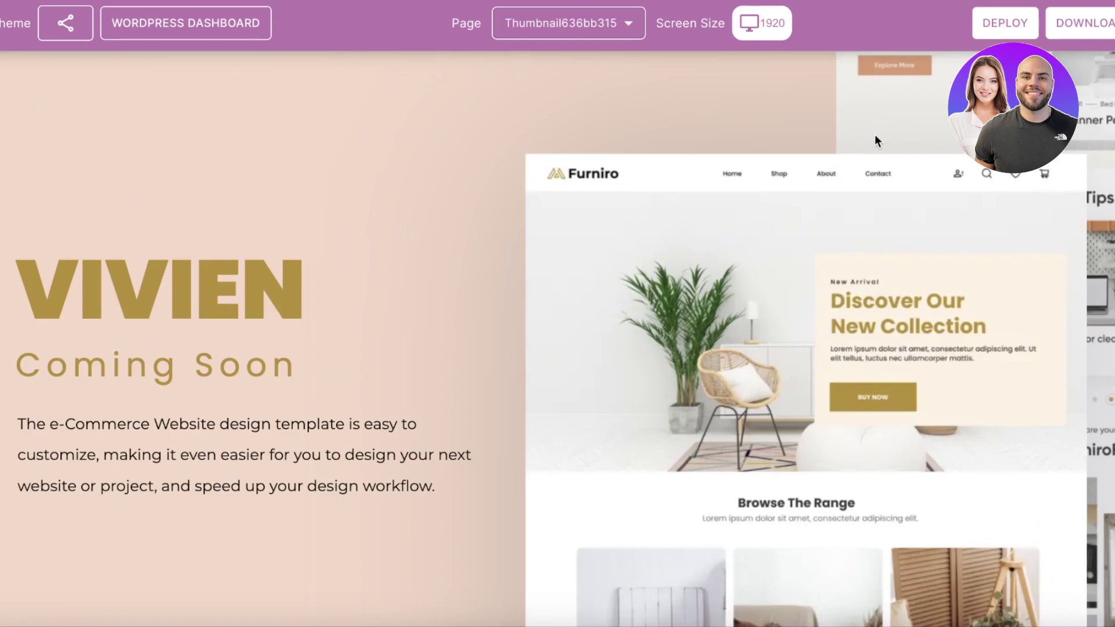
scroll(123, 290, down, 6)
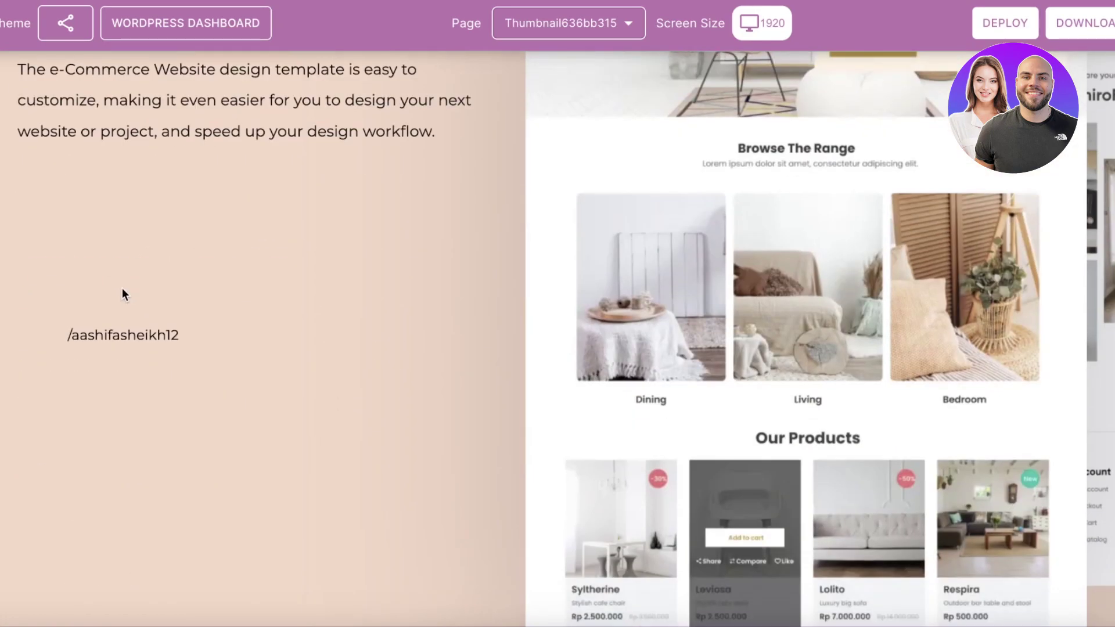
scroll(125, 305, up, 6)
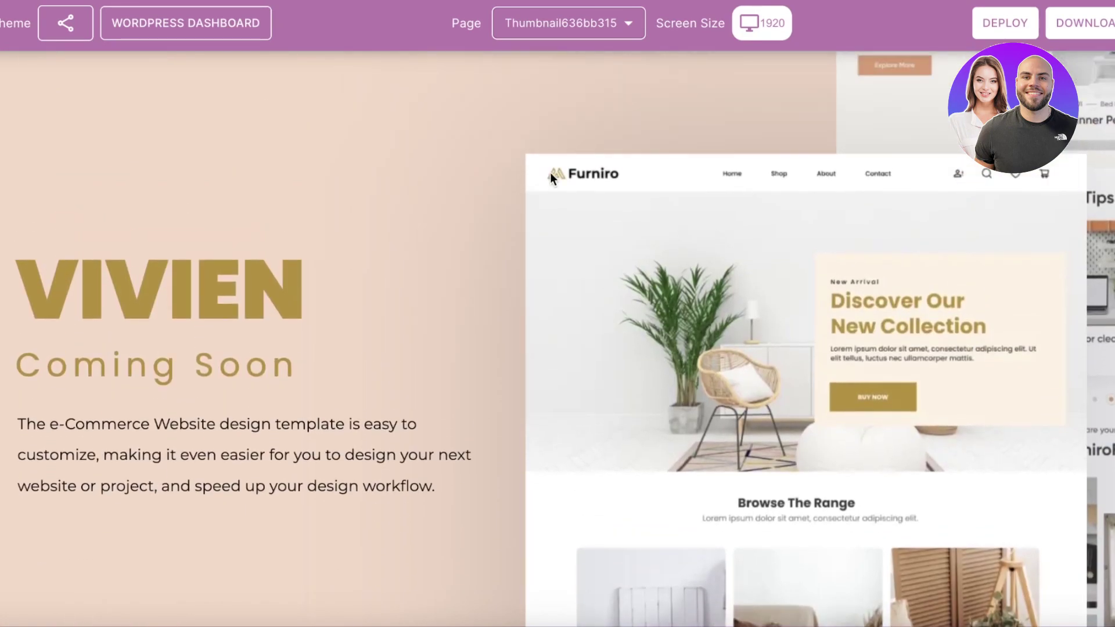
click(162, 25)
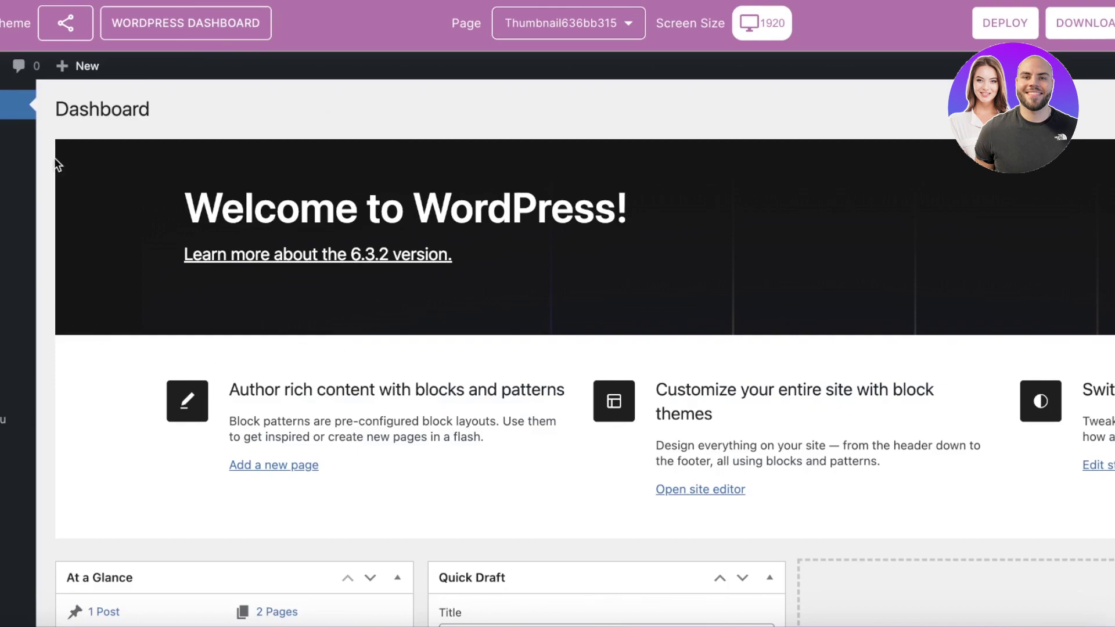
- Check the empty Media Library, then open the hosting list to deploy the theme
scroll(113, 219, down, 8)
scroll(76, 228, up, 6)
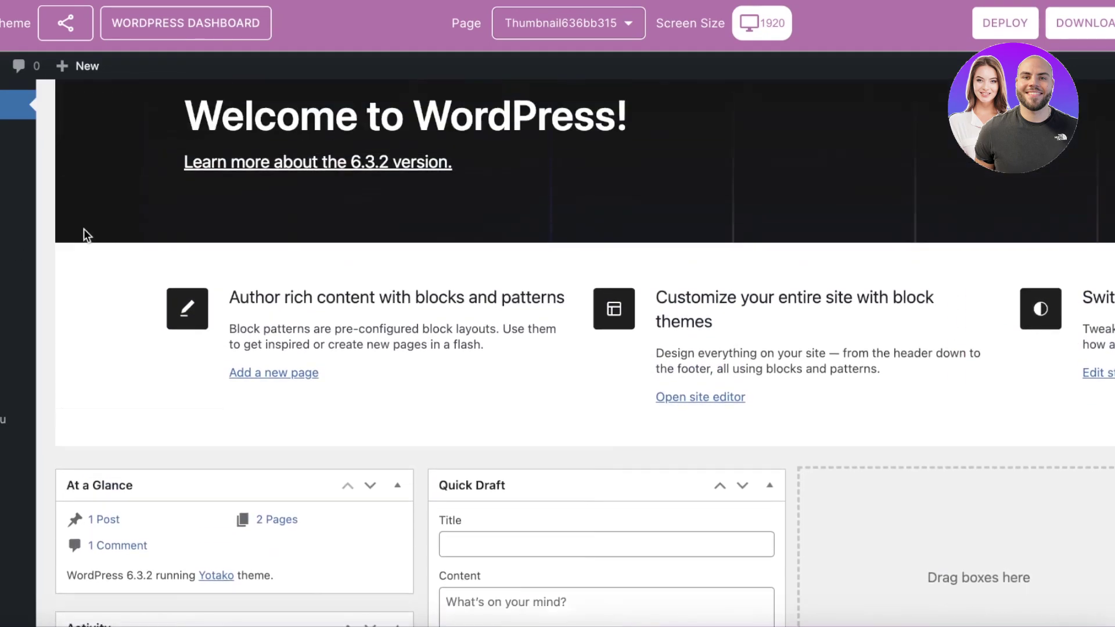
scroll(84, 229, up, 2)
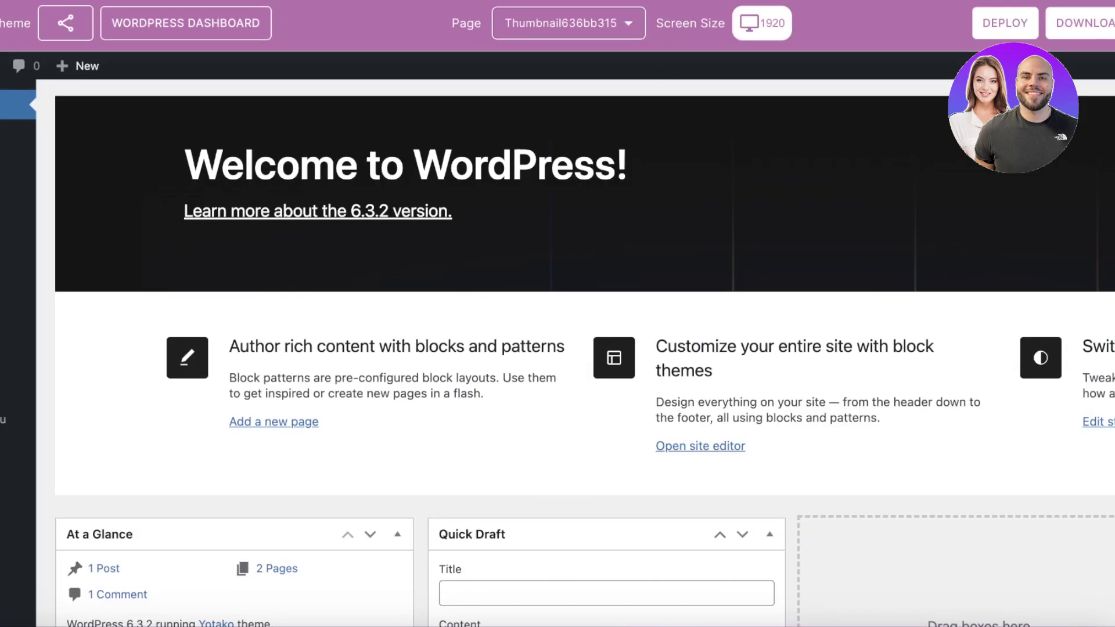
click(17, 167)
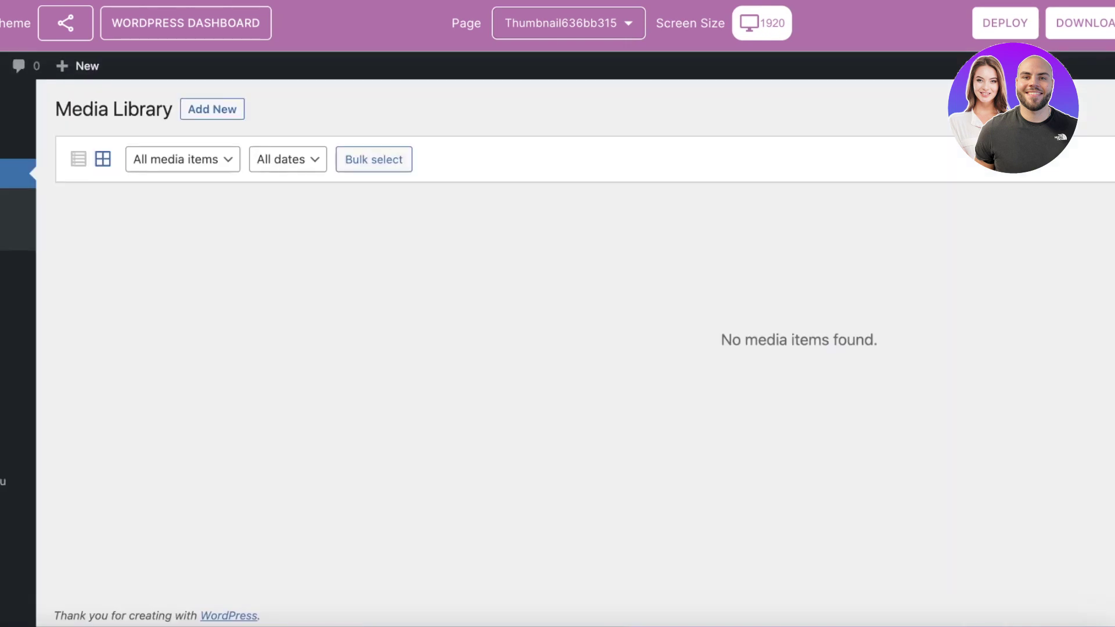
click(1008, 24)
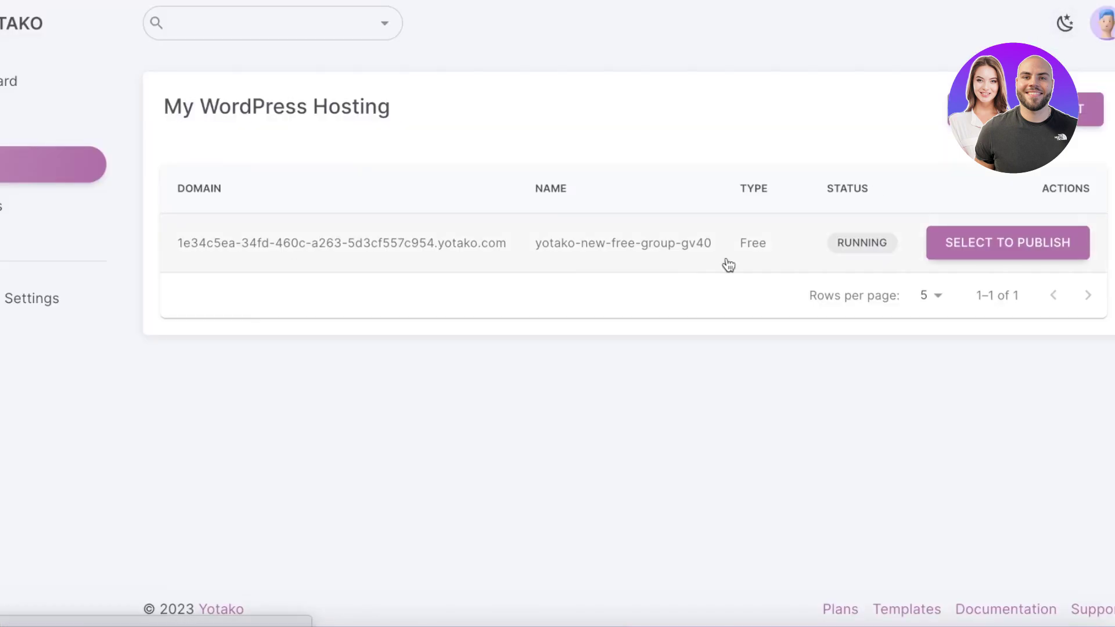
- Publish the theme to the running Free hosting site and confirm
click(967, 252)
click(628, 371)
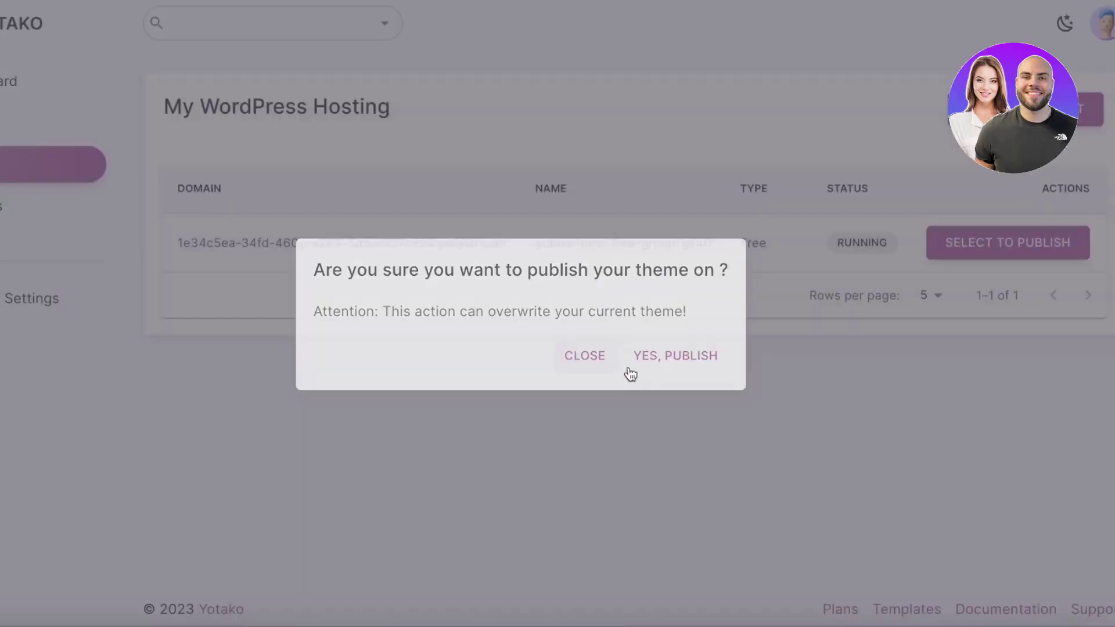